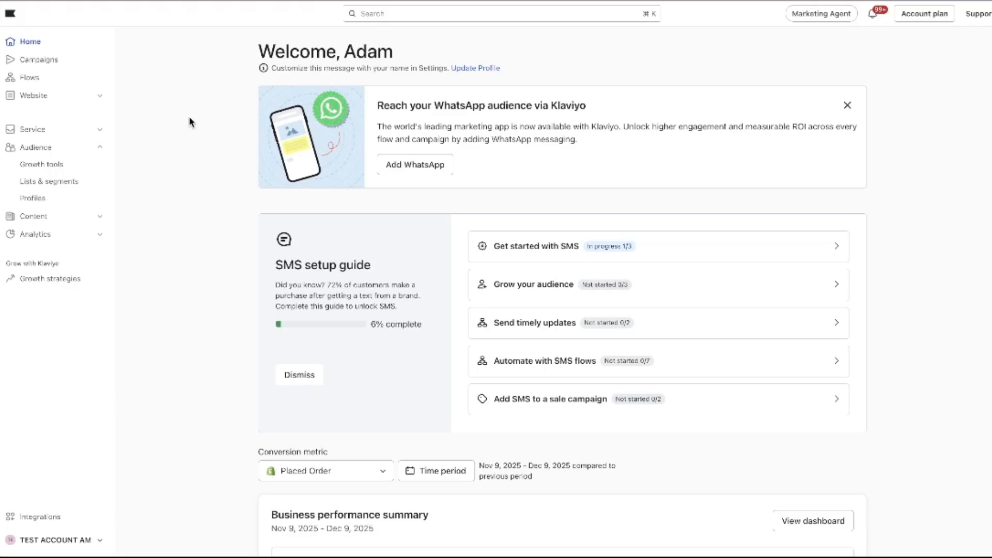
Review the home dashboard, including the SMS setup guide and the business performance summary's total and attributed revenue.
{"action": "scroll", "coordinate": [248, 93], "scroll_direction": "down", "scroll_amount": 2}
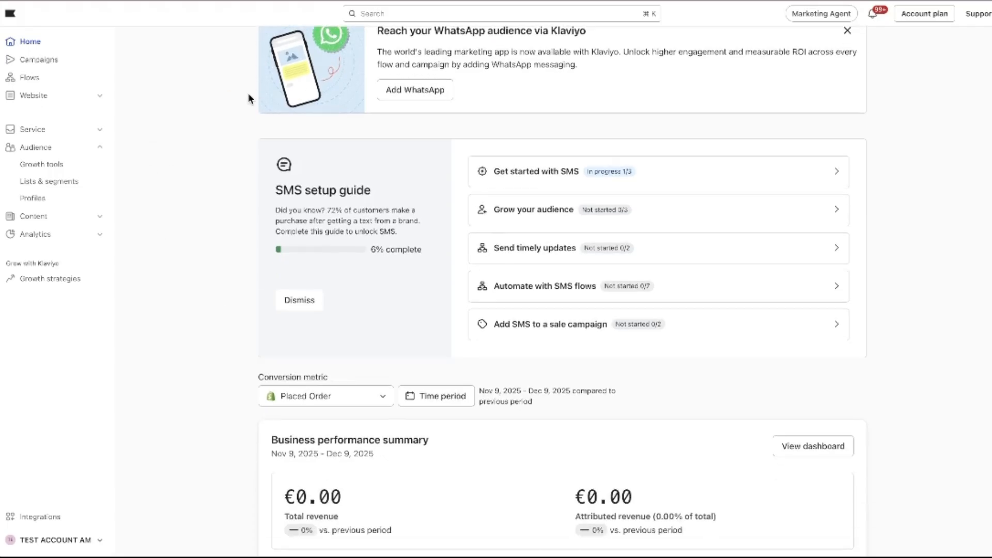
{"action": "scroll", "coordinate": [215, 237], "scroll_direction": "up", "scroll_amount": 2}
{"action": "scroll", "coordinate": [254, 161], "scroll_direction": "down", "scroll_amount": 5}
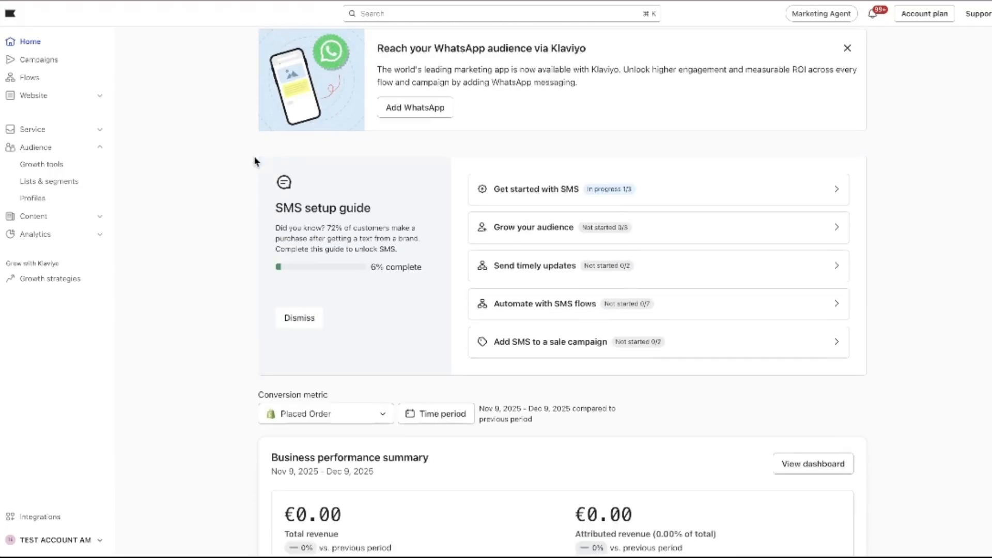
{"action": "scroll", "coordinate": [254, 161], "scroll_direction": "up", "scroll_amount": 4}
{"action": "scroll", "coordinate": [254, 162], "scroll_direction": "up", "scroll_amount": 1}
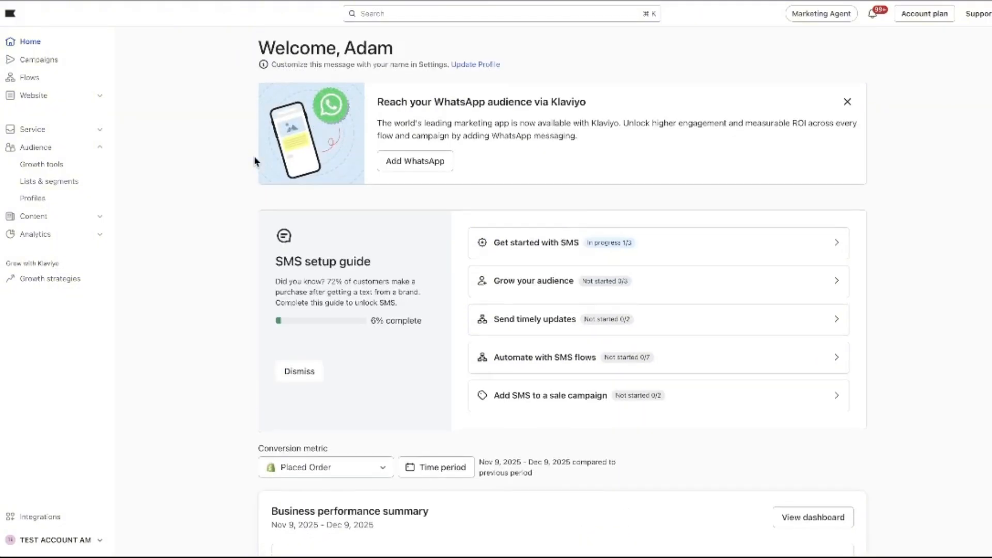
{"action": "scroll", "coordinate": [254, 161], "scroll_direction": "down", "scroll_amount": 4}
{"action": "left_click_drag", "start_coordinate": [663, 324], "coordinate": [467, 326]}
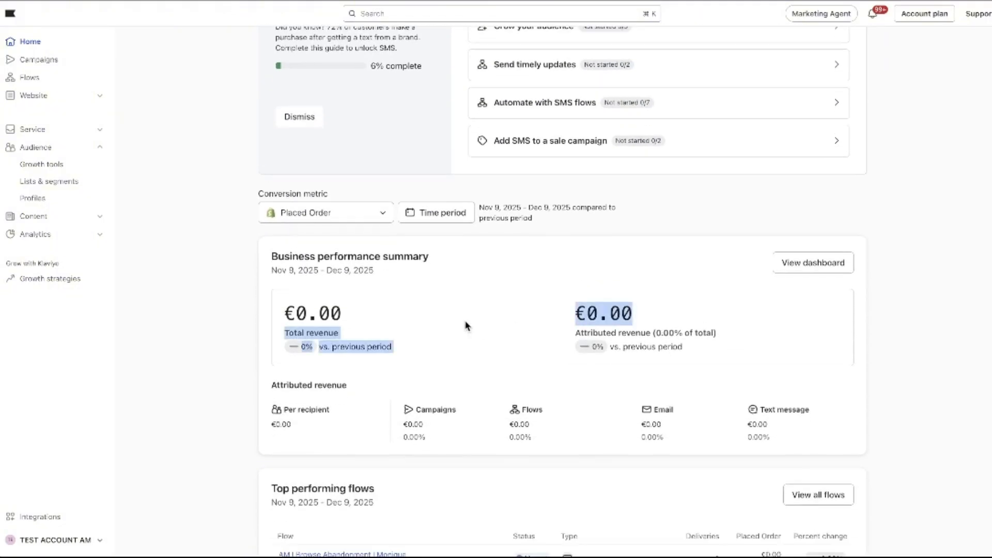
{"action": "left_click", "coordinate": [488, 307]}
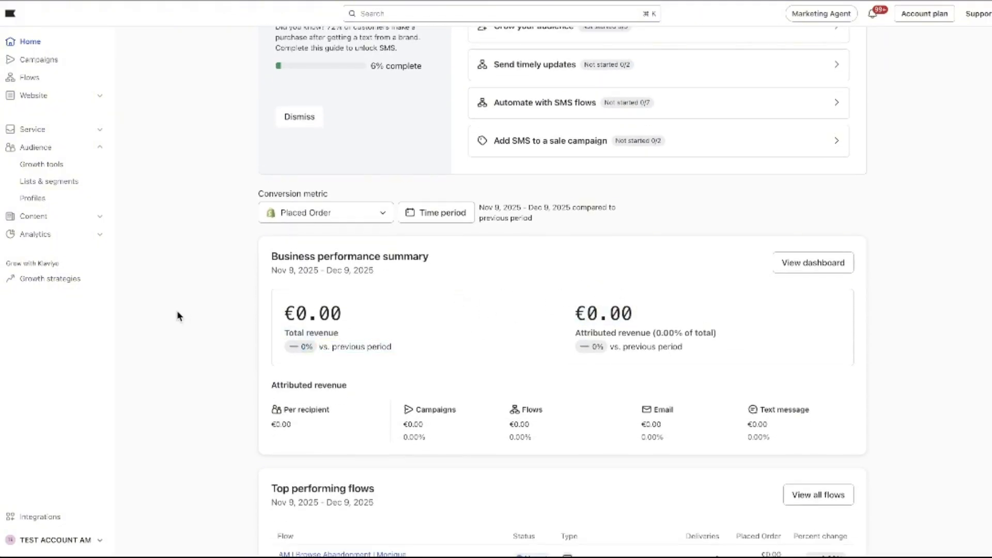
{"action": "scroll", "coordinate": [161, 323], "scroll_direction": "up", "scroll_amount": 5}
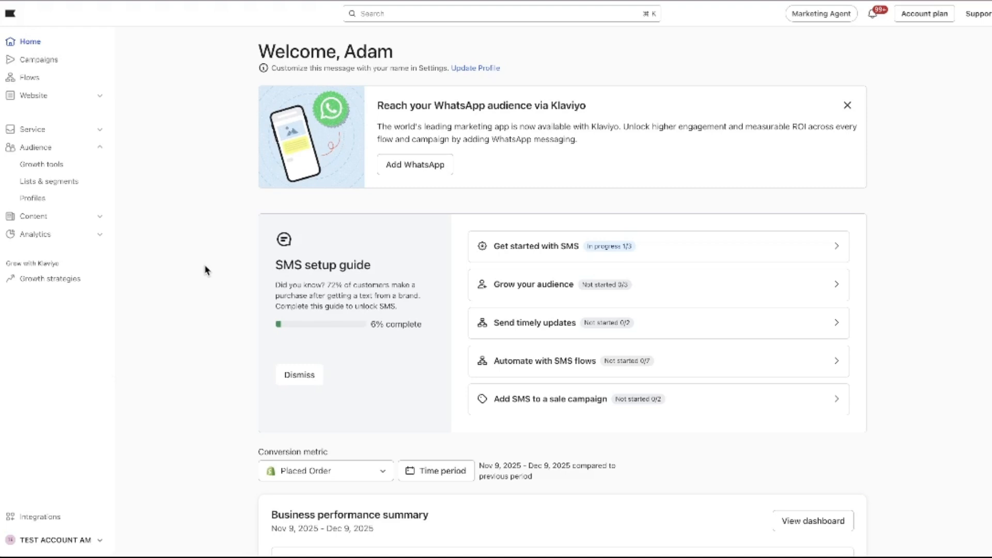
Open the Shopify integration's settings and examine the connection details and onsite tracking options.
{"action": "left_click", "coordinate": [27, 516]}
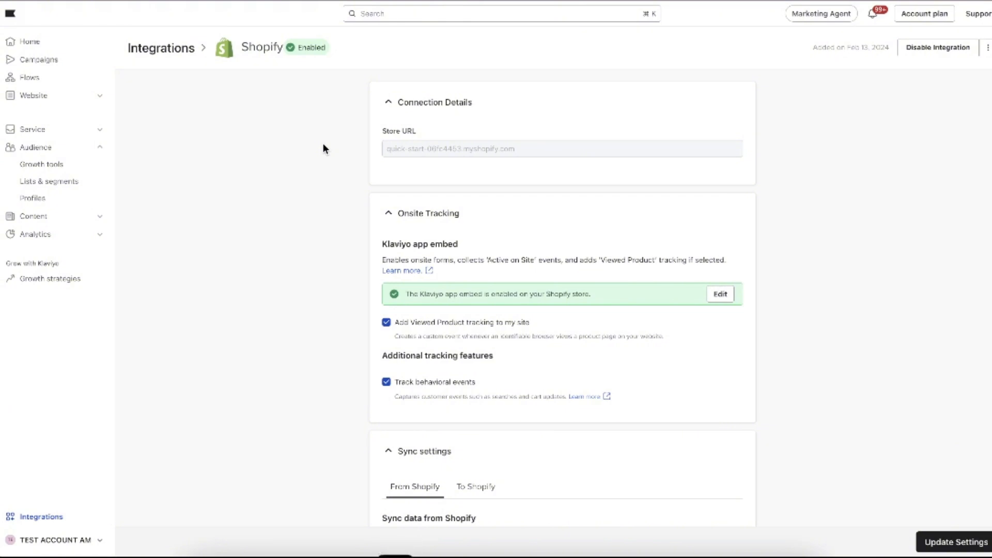
{"action": "scroll", "coordinate": [518, 112], "scroll_direction": "down", "scroll_amount": 1}
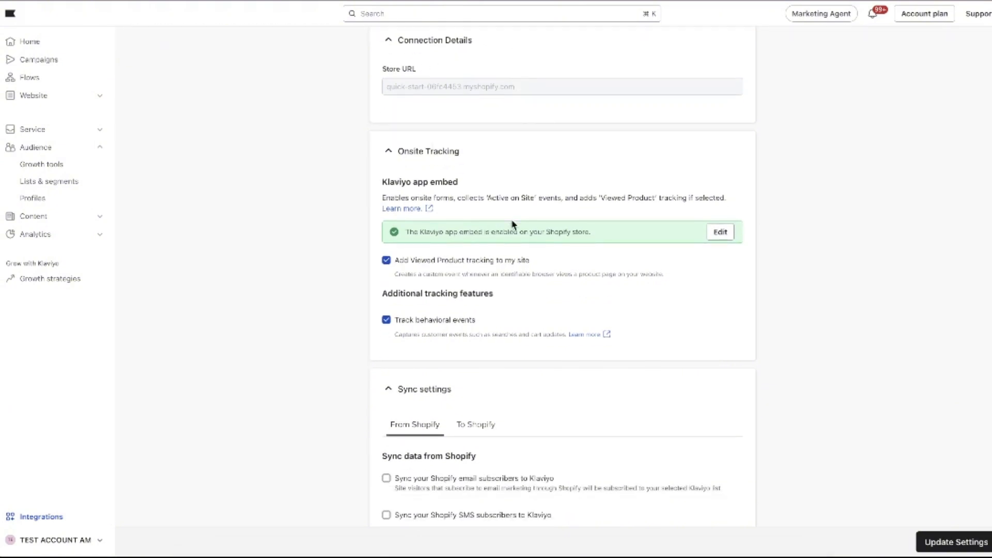
{"action": "left_click_drag", "start_coordinate": [445, 230], "coordinate": [587, 231]}
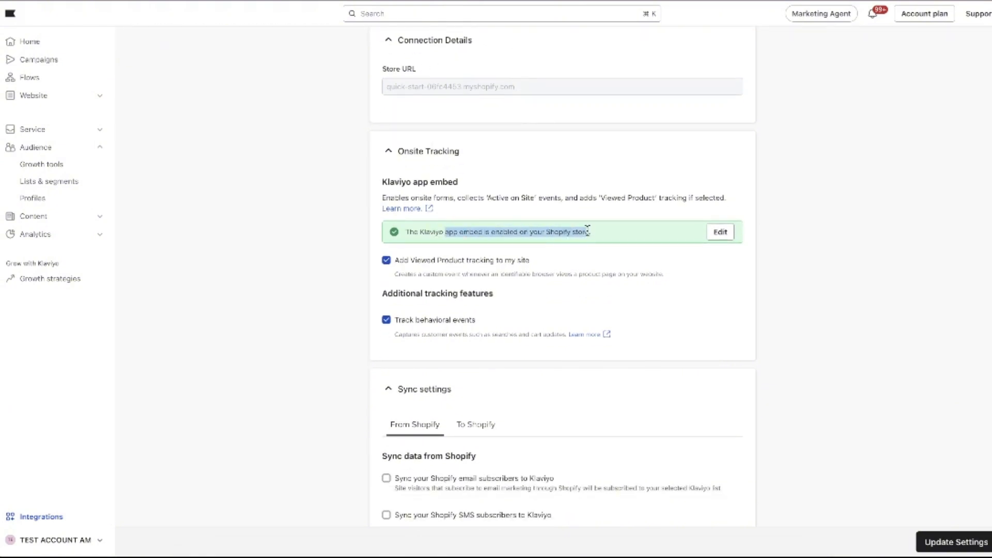
{"action": "left_click", "coordinate": [587, 230]}
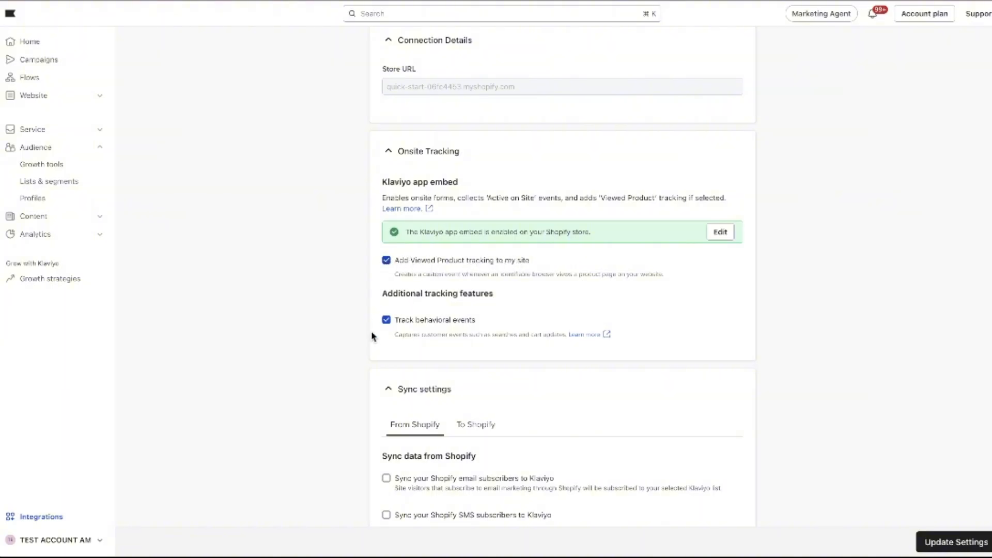
{"action": "scroll", "coordinate": [498, 253], "scroll_direction": "down", "scroll_amount": 3}
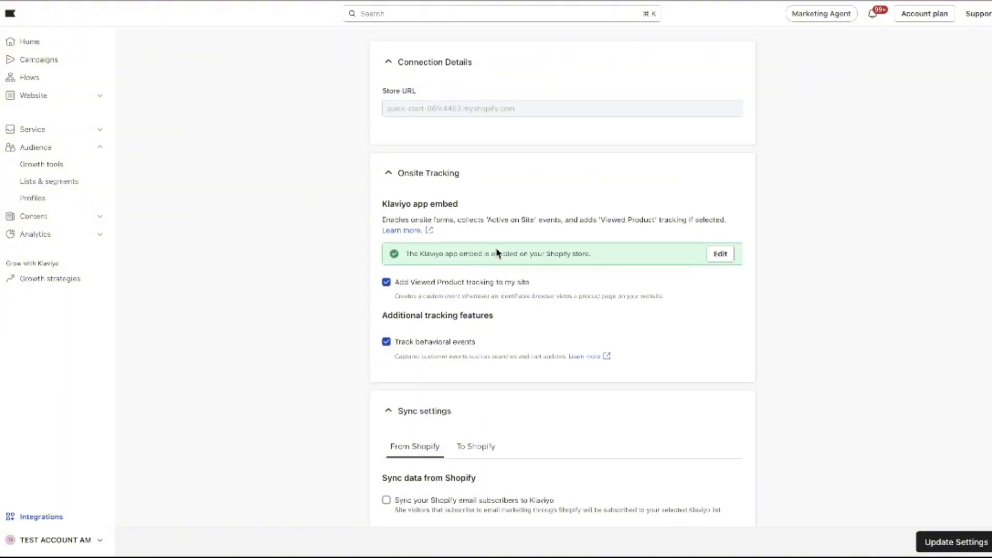
{"action": "scroll", "coordinate": [497, 254], "scroll_direction": "up", "scroll_amount": 1}
Enable syncing of both Shopify email subscribers and Shopify SMS subscribers to Klaviyo in the sync settings.
{"action": "scroll", "coordinate": [496, 254], "scroll_direction": "down", "scroll_amount": 2}
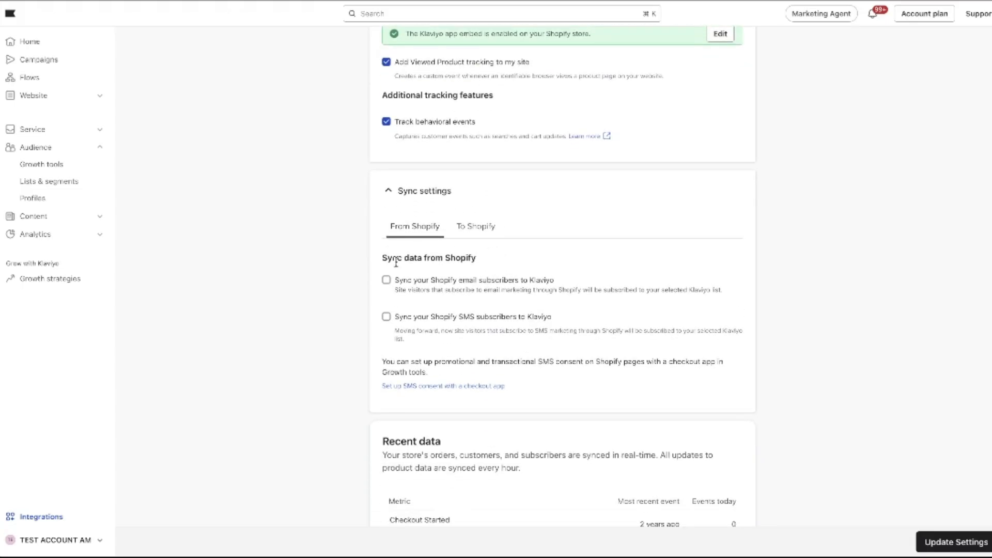
{"action": "scroll", "coordinate": [454, 259], "scroll_direction": "down", "scroll_amount": 1}
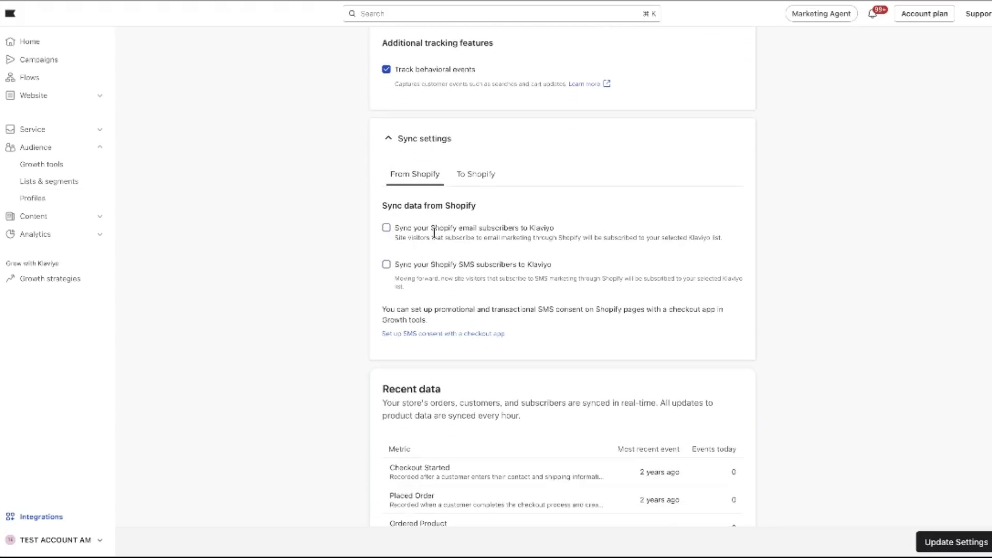
{"action": "left_click", "coordinate": [386, 231]}
{"action": "left_click", "coordinate": [386, 315]}
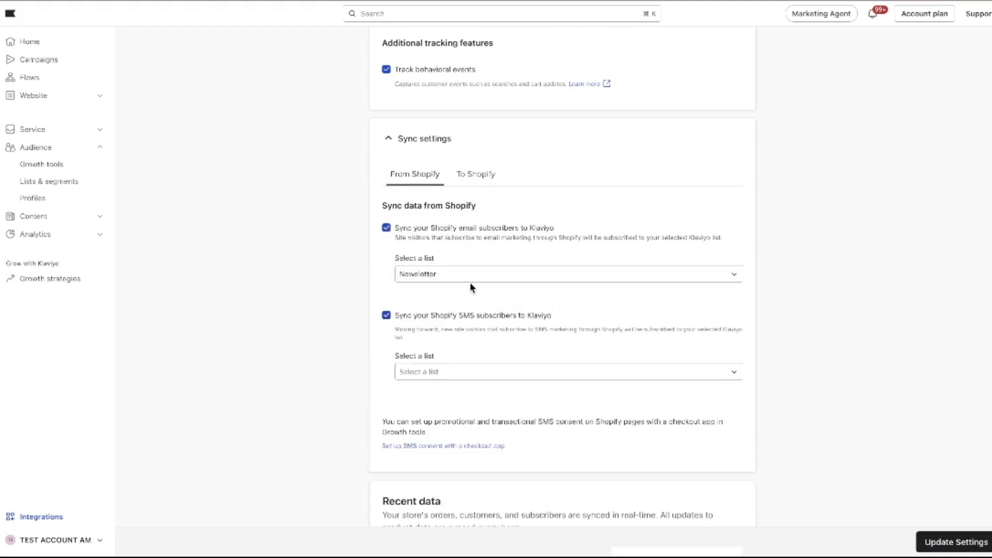
{"action": "scroll", "coordinate": [470, 286], "scroll_direction": "down", "scroll_amount": 1}
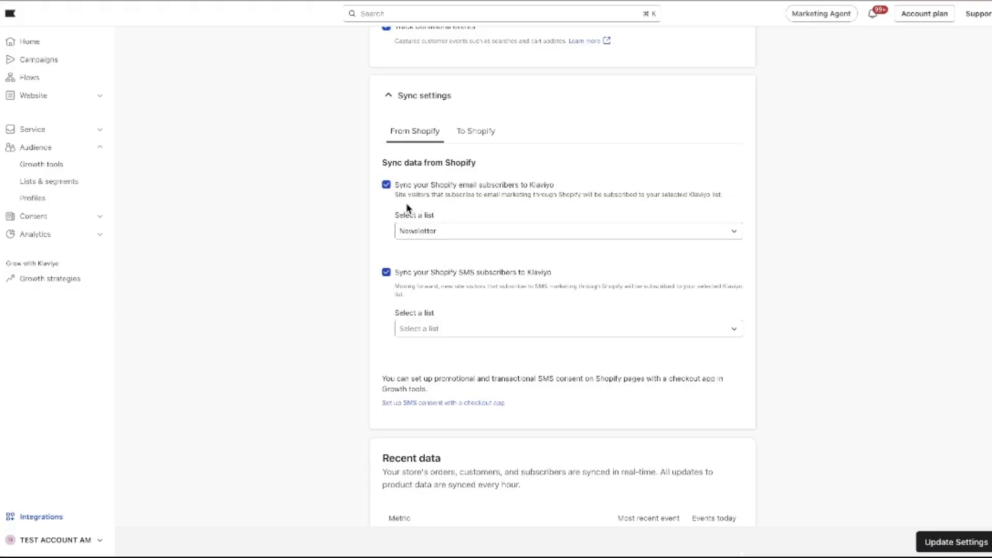
Assign the synced Shopify SMS subscribers to the SMS Subscribers list and save the integration settings.
{"action": "left_click_drag", "start_coordinate": [447, 187], "coordinate": [508, 186]}
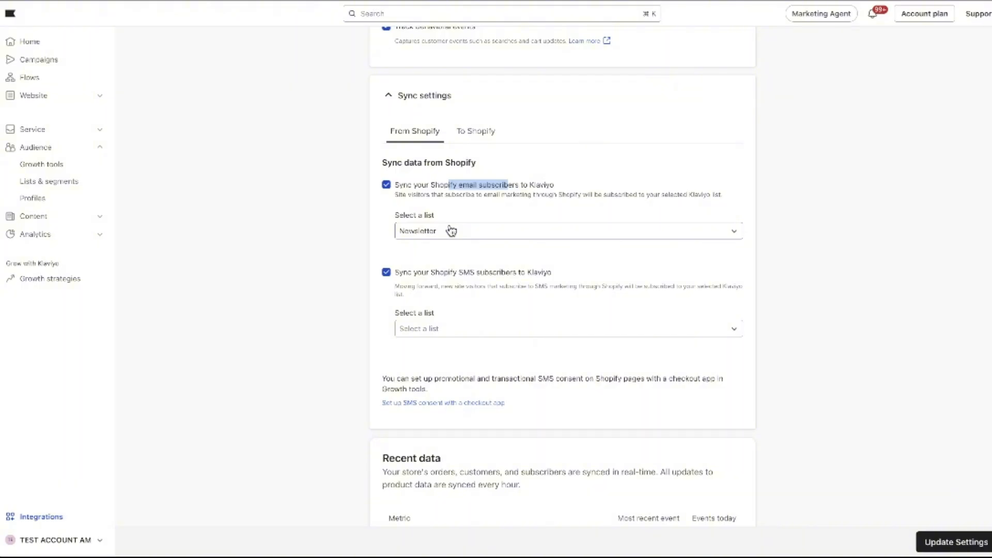
{"action": "left_click", "coordinate": [441, 328]}
{"action": "left_click", "coordinate": [429, 420]}
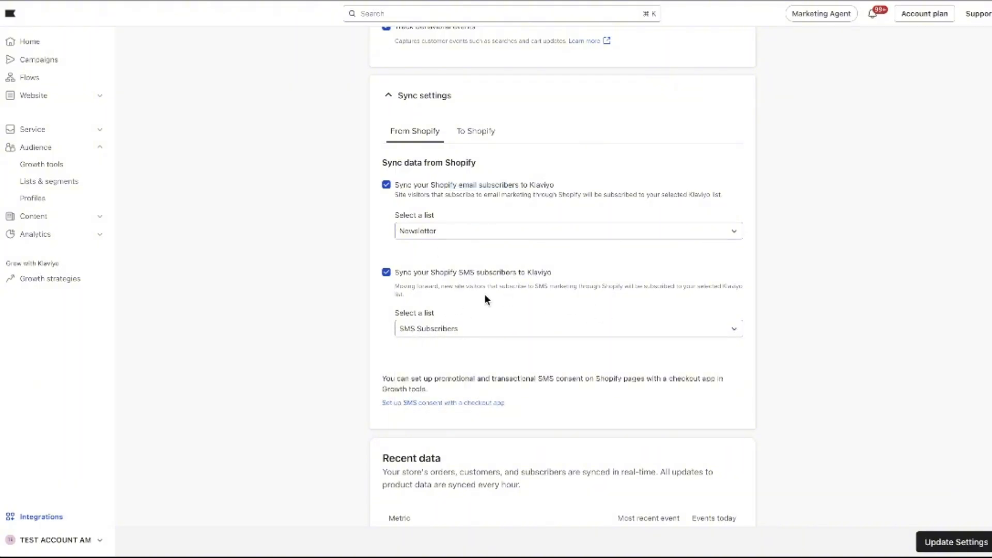
{"action": "scroll", "coordinate": [504, 272], "scroll_direction": "down", "scroll_amount": 4}
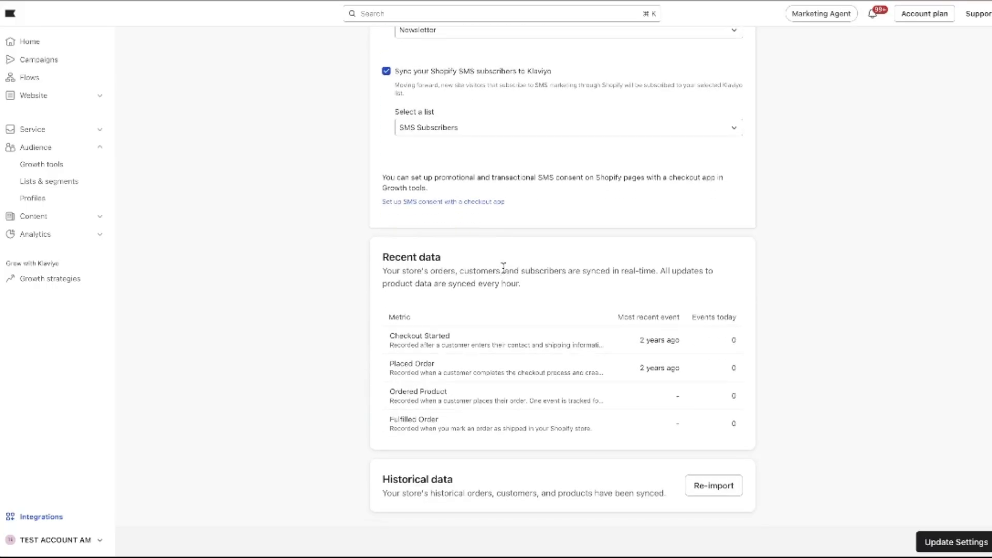
{"action": "scroll", "coordinate": [496, 233], "scroll_direction": "up", "scroll_amount": 3}
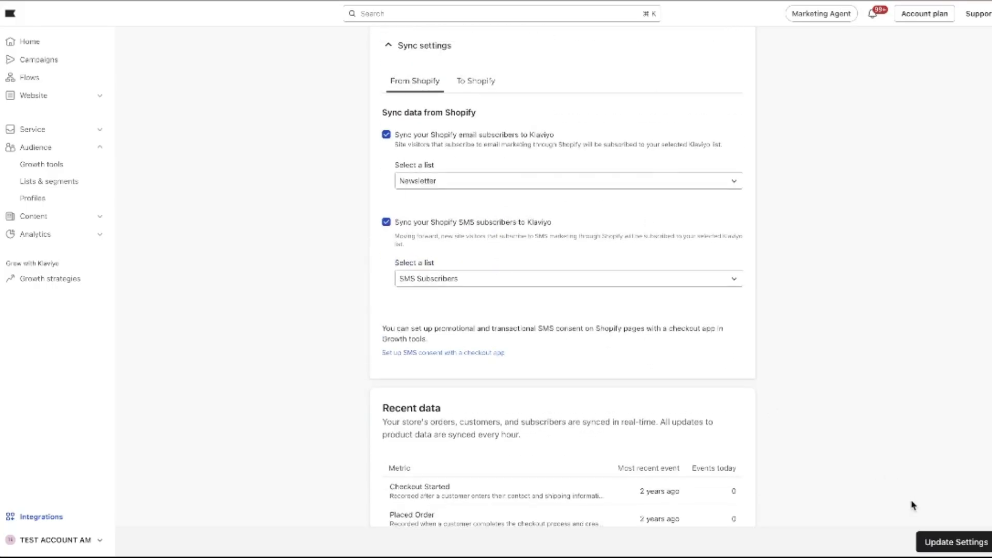
{"action": "left_click", "coordinate": [930, 543]}
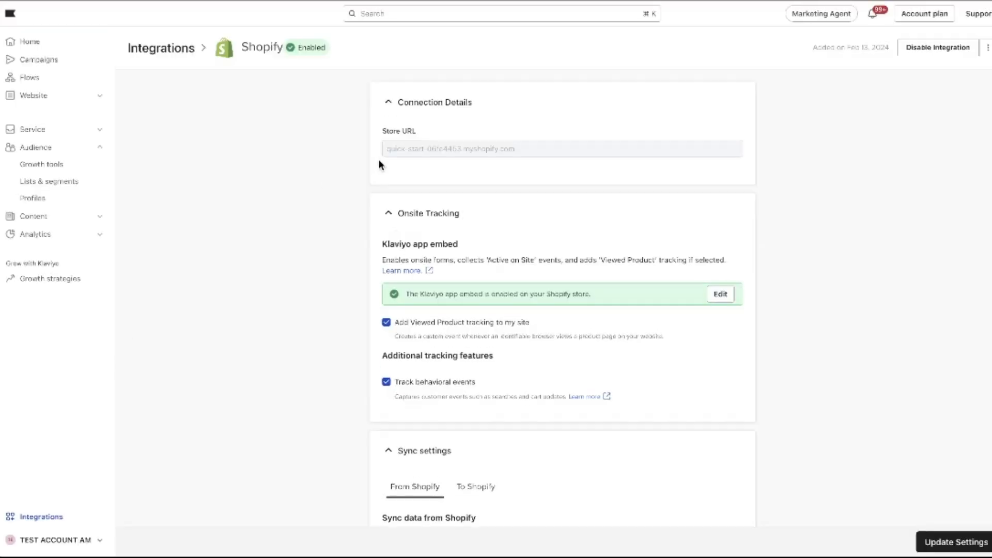
Review the Shopify integration's app embed status, tracking options, subscriber sync lists and recent data.
{"action": "scroll", "coordinate": [379, 164], "scroll_direction": "down", "scroll_amount": 3}
{"action": "scroll", "coordinate": [379, 165], "scroll_direction": "down", "scroll_amount": 1}
{"action": "scroll", "coordinate": [379, 164], "scroll_direction": "up", "scroll_amount": 1}
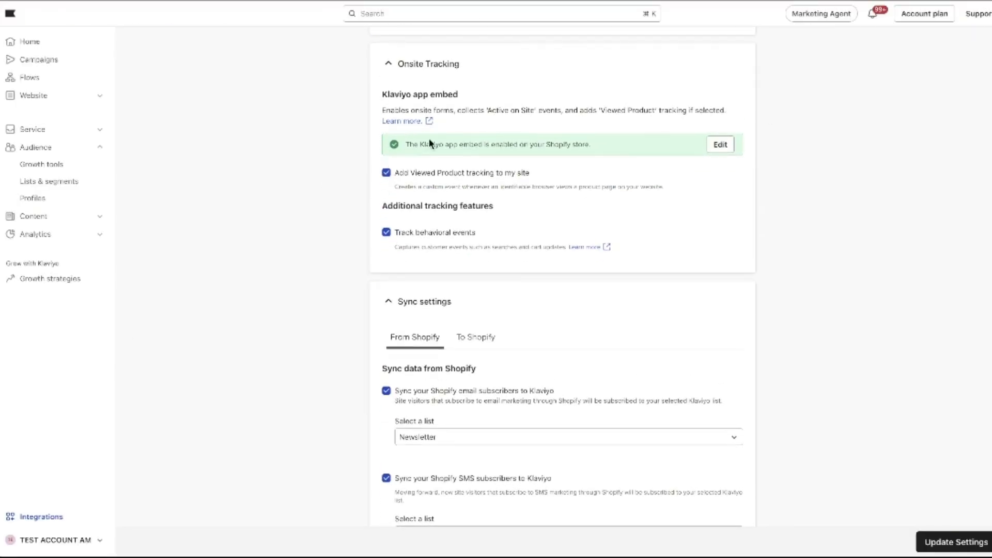
{"action": "left_click_drag", "start_coordinate": [591, 147], "coordinate": [370, 149]}
{"action": "scroll", "coordinate": [550, 155], "scroll_direction": "down", "scroll_amount": 2}
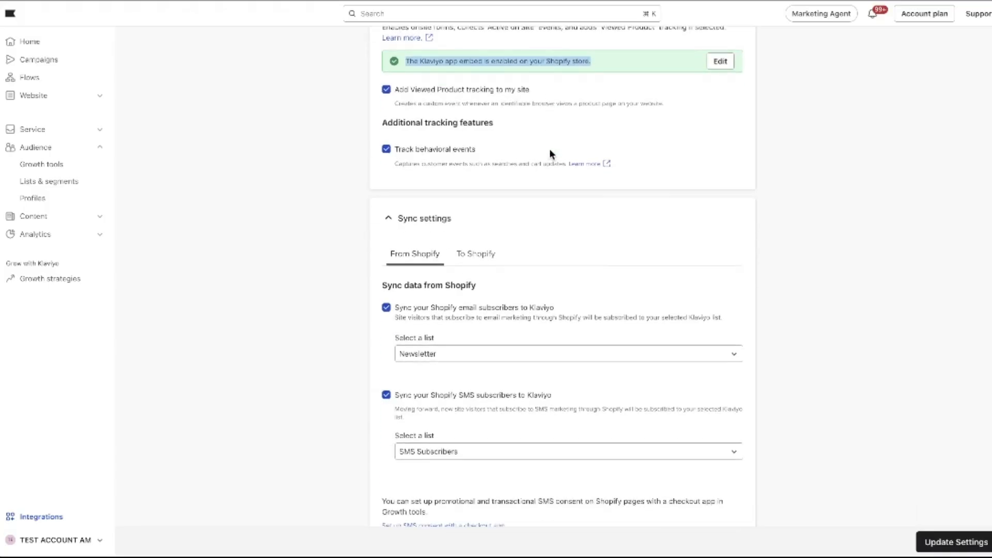
{"action": "scroll", "coordinate": [441, 280], "scroll_direction": "down", "scroll_amount": 5}
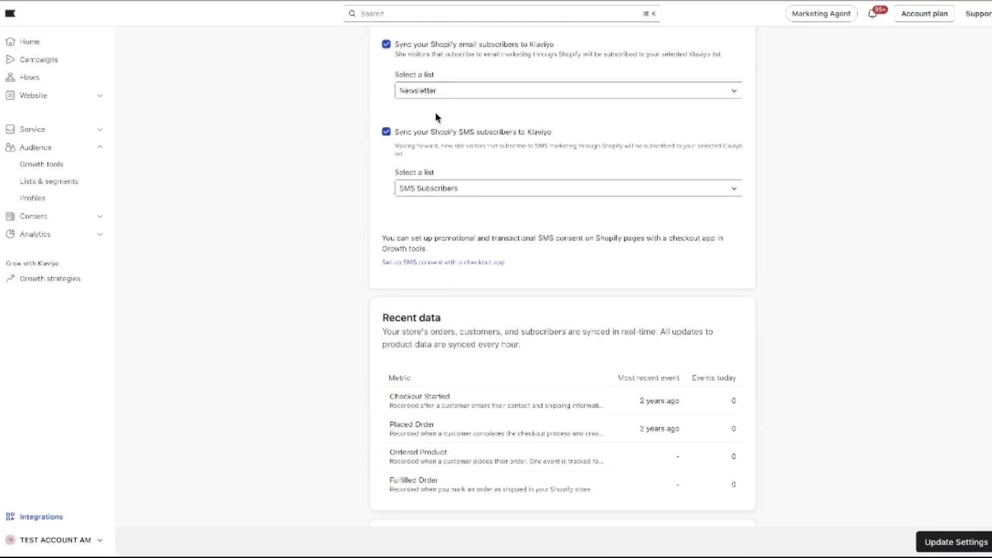
{"action": "scroll", "coordinate": [435, 114], "scroll_direction": "up", "scroll_amount": 2}
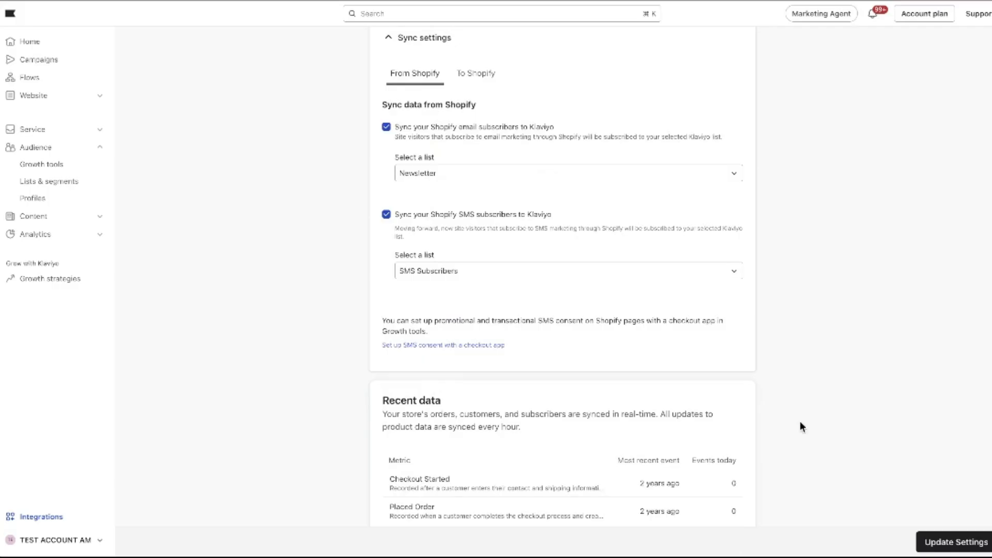
{"action": "scroll", "coordinate": [855, 392], "scroll_direction": "up", "scroll_amount": 6}
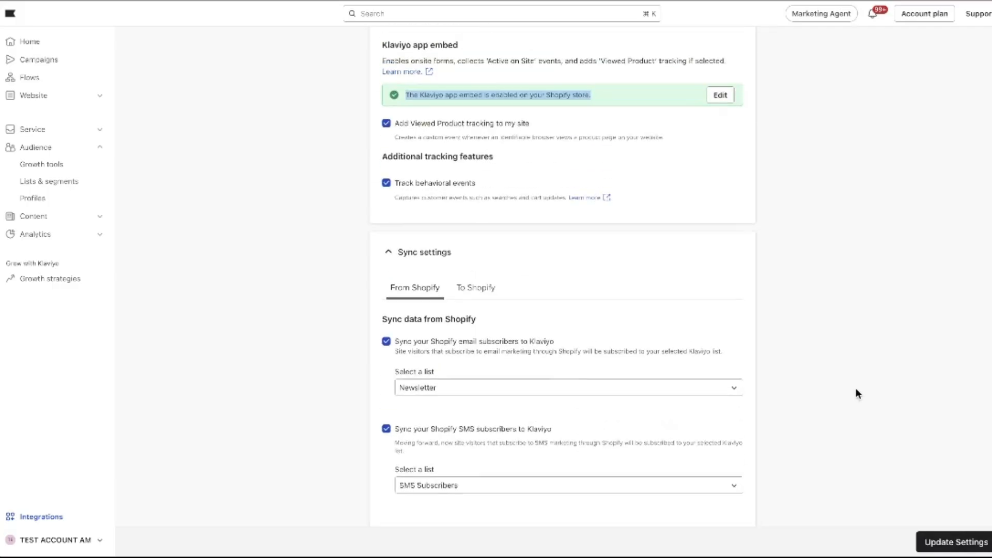
{"action": "scroll", "coordinate": [856, 394], "scroll_direction": "up", "scroll_amount": 2}
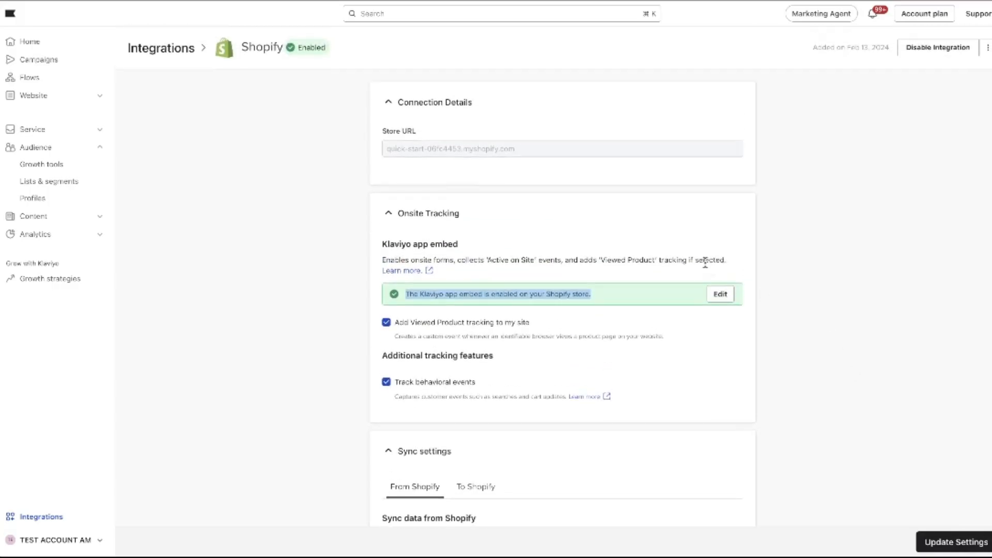
{"action": "left_click", "coordinate": [681, 228]}
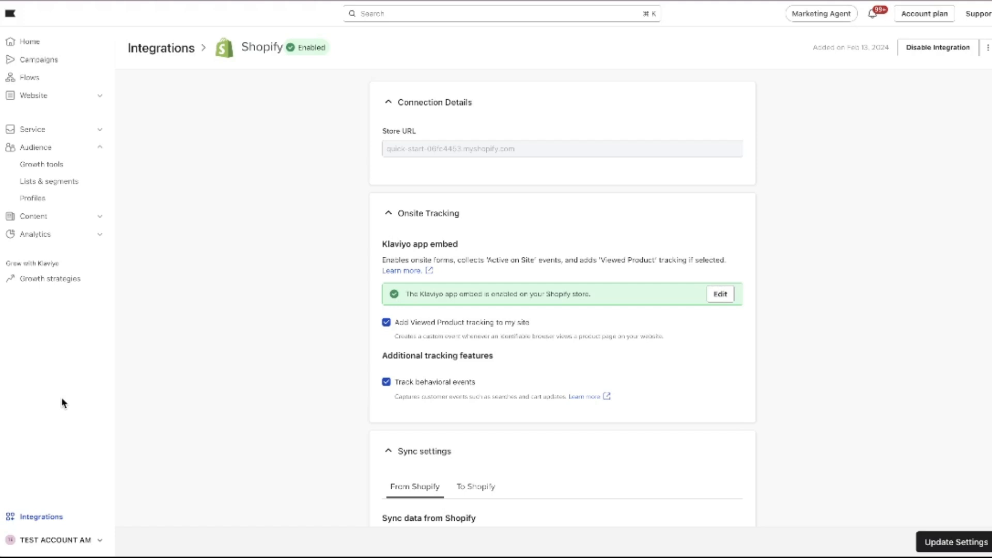
Open the Domains section of the account settings.
{"action": "left_click", "coordinate": [39, 538]}
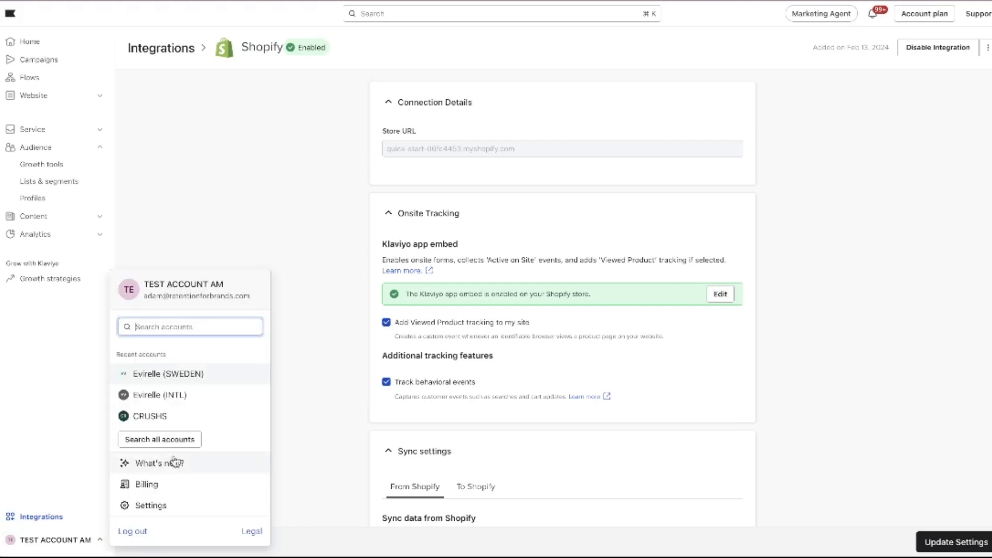
{"action": "left_click", "coordinate": [151, 505]}
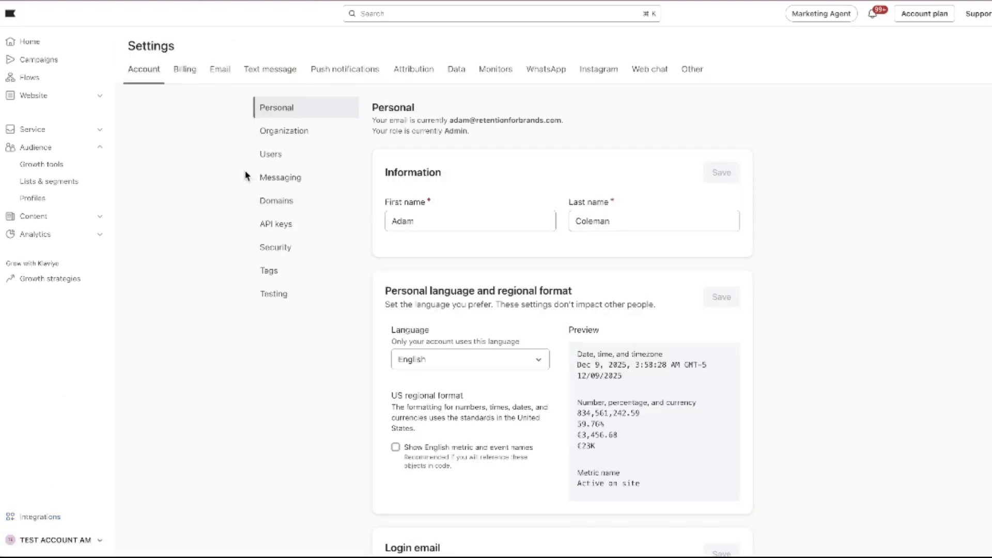
{"action": "left_click", "coordinate": [260, 201]}
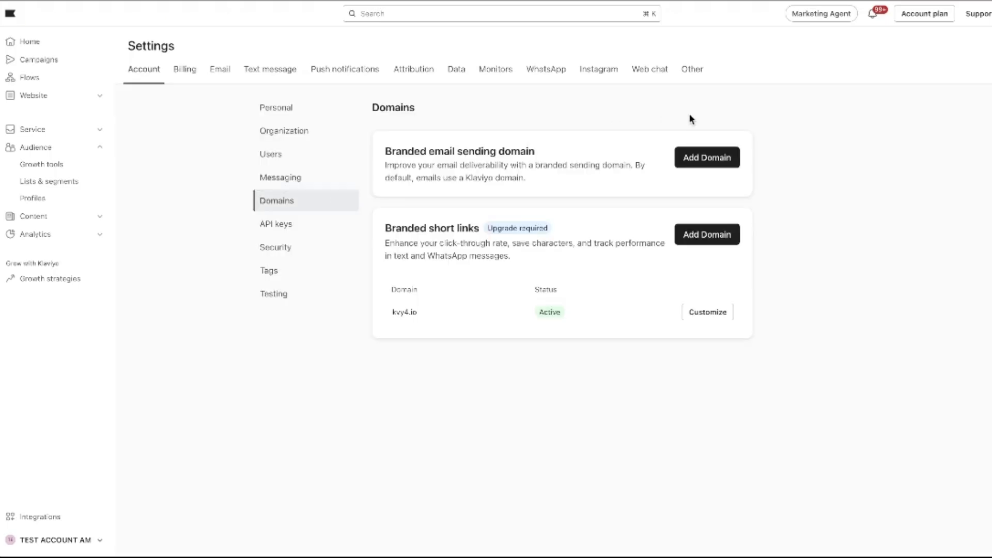
Start adding a branded email sending domain with domain.com as the root domain and proceed to the sending domain configuration.
{"action": "left_click", "coordinate": [711, 164]}
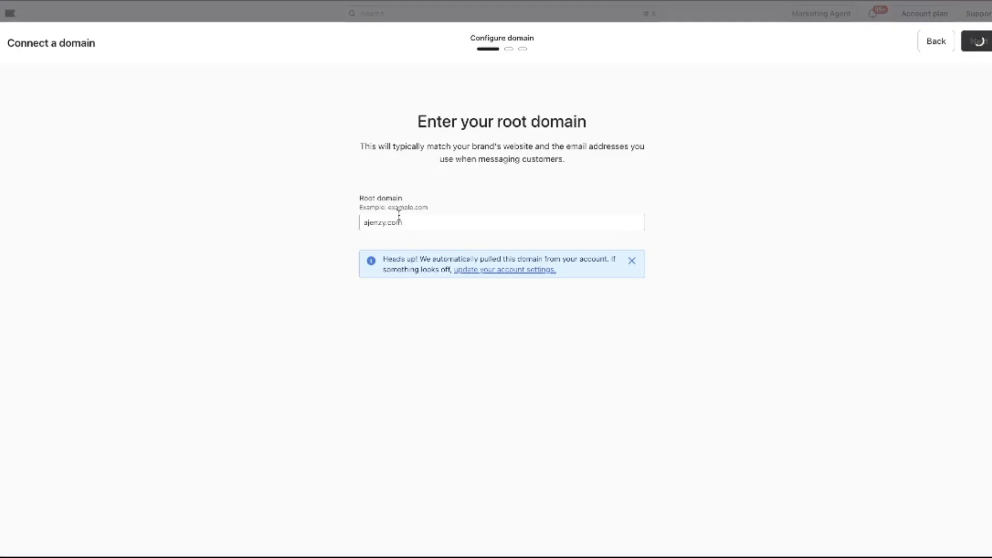
{"action": "left_click_drag", "start_coordinate": [428, 222], "coordinate": [346, 227]}
{"action": "type", "text": "domain.com"}
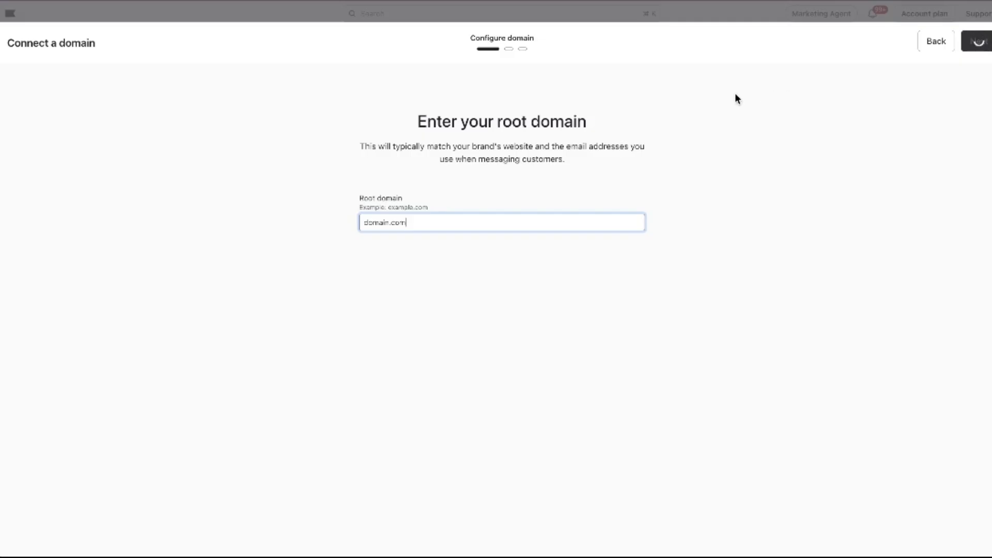
{"action": "left_click", "coordinate": [963, 45]}
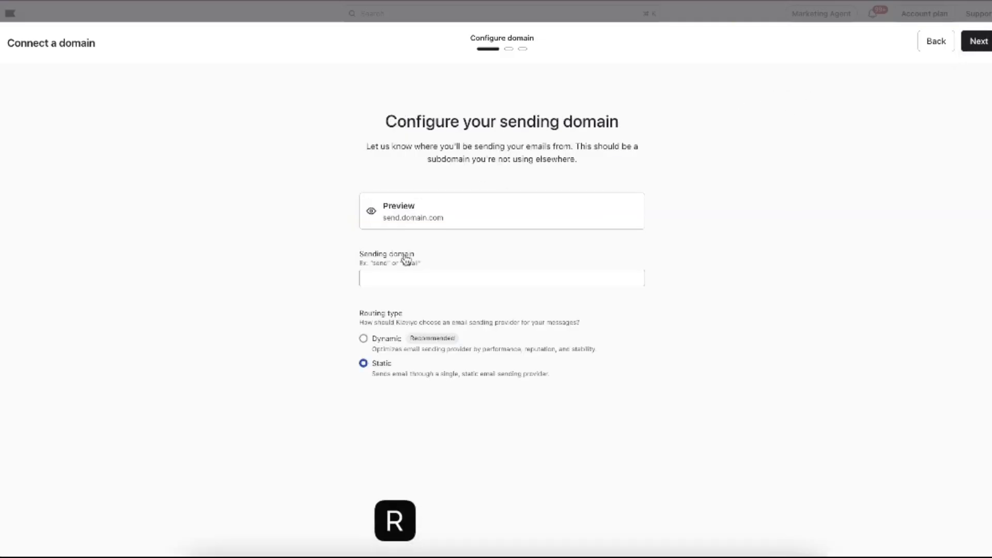
Set the sending domain's subdomain to email and choose the Dynamic routing type.
{"action": "left_click", "coordinate": [391, 278]}
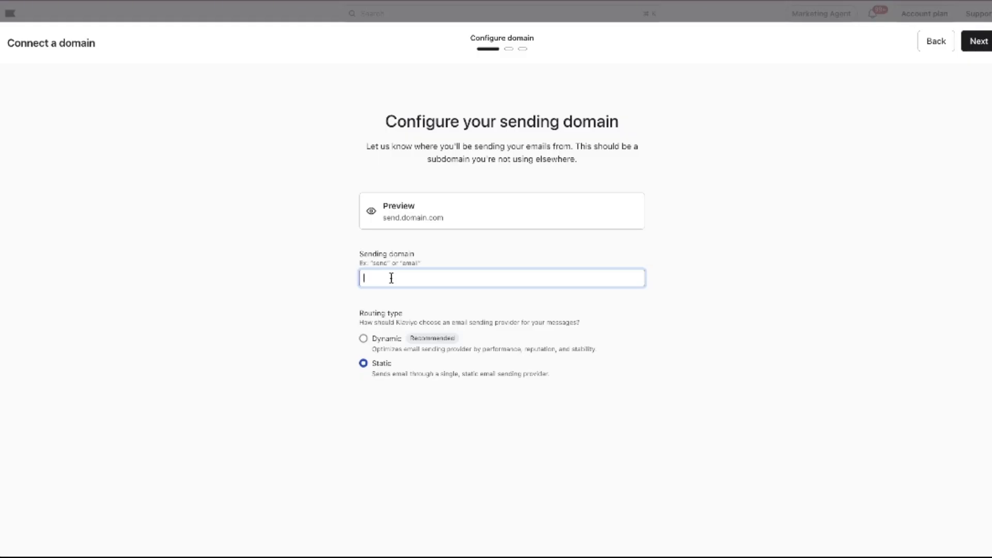
{"action": "type", "text": "send"}
{"action": "double_click", "coordinate": [385, 281]}
{"action": "type", "text": "email"}
{"action": "left_click", "coordinate": [364, 340]}
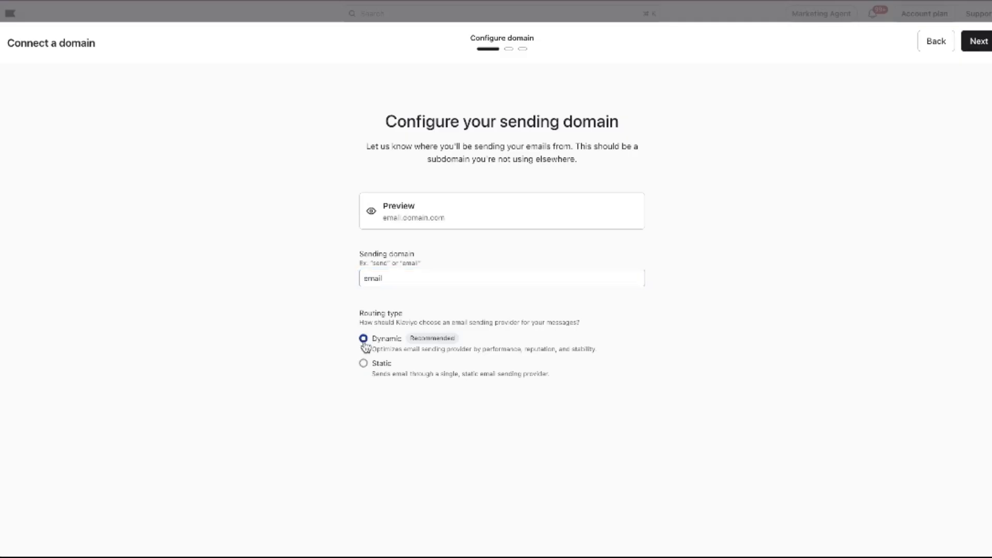
Proceed from the sending domain configuration to DNS management and choose manual setup instead of Entri.
{"action": "left_click", "coordinate": [979, 42]}
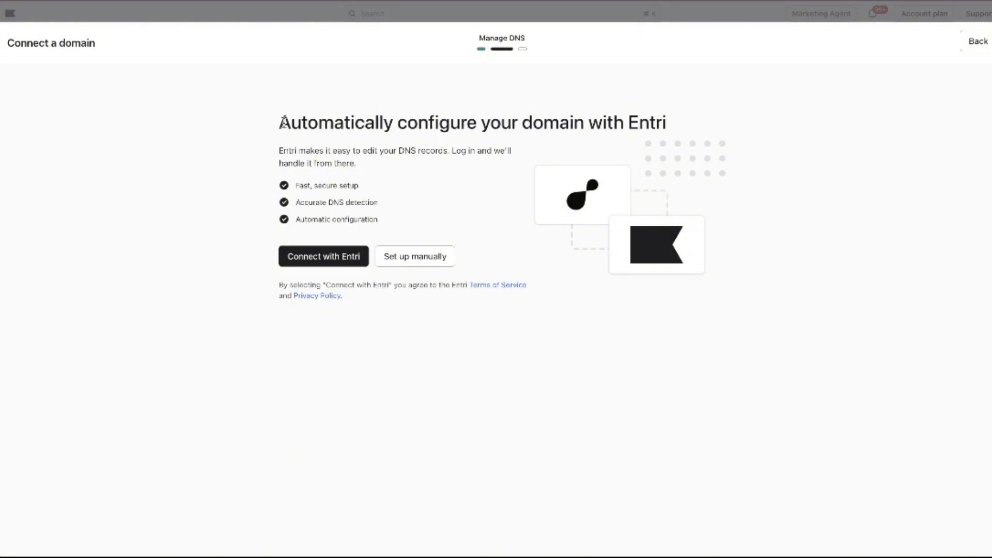
{"action": "left_click_drag", "start_coordinate": [280, 123], "coordinate": [532, 127]}
{"action": "left_click", "coordinate": [386, 174]}
{"action": "left_click", "coordinate": [405, 257]}
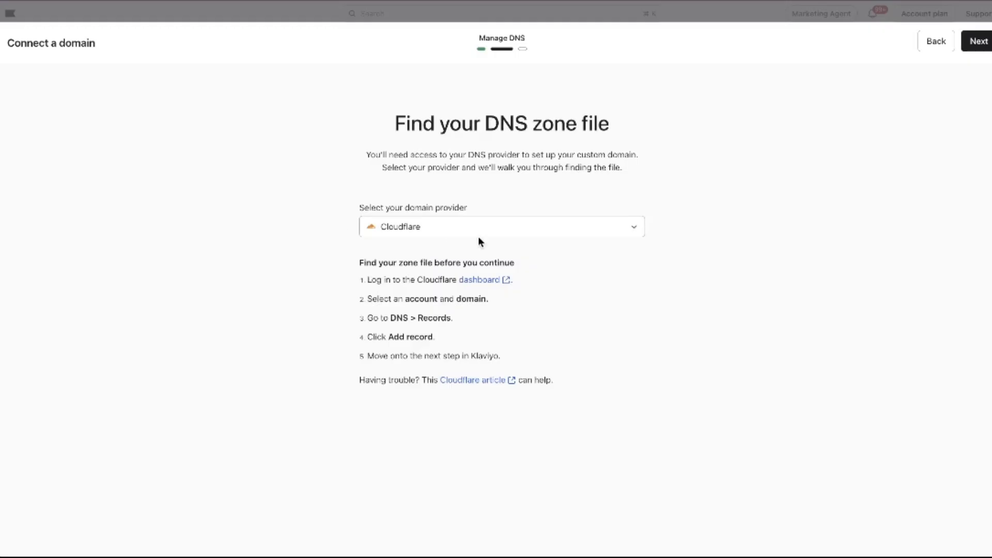
Select GoDaddy as the domain provider and review its instructions for finding the DNS zone file.
{"action": "left_click", "coordinate": [402, 229]}
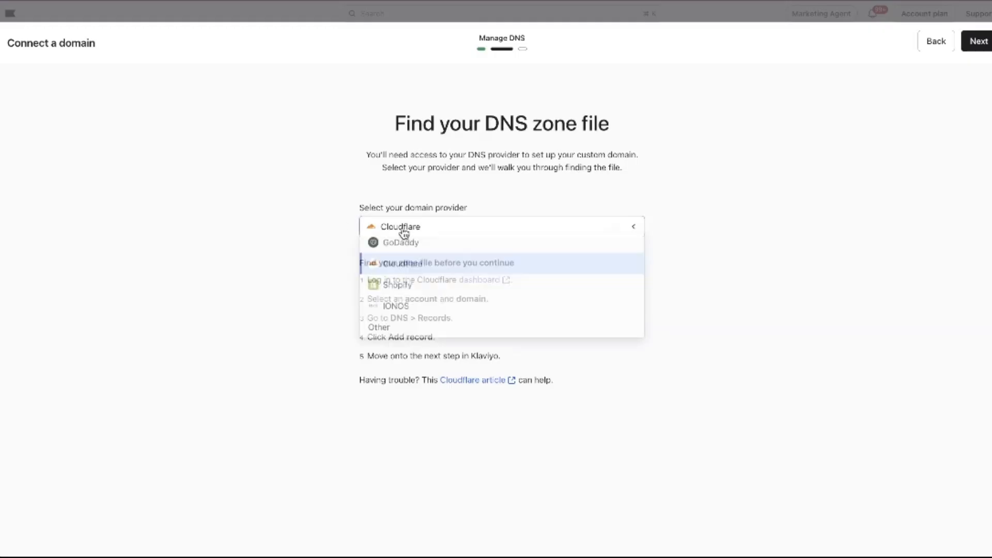
{"action": "left_click", "coordinate": [339, 243]}
{"action": "left_click", "coordinate": [439, 228]}
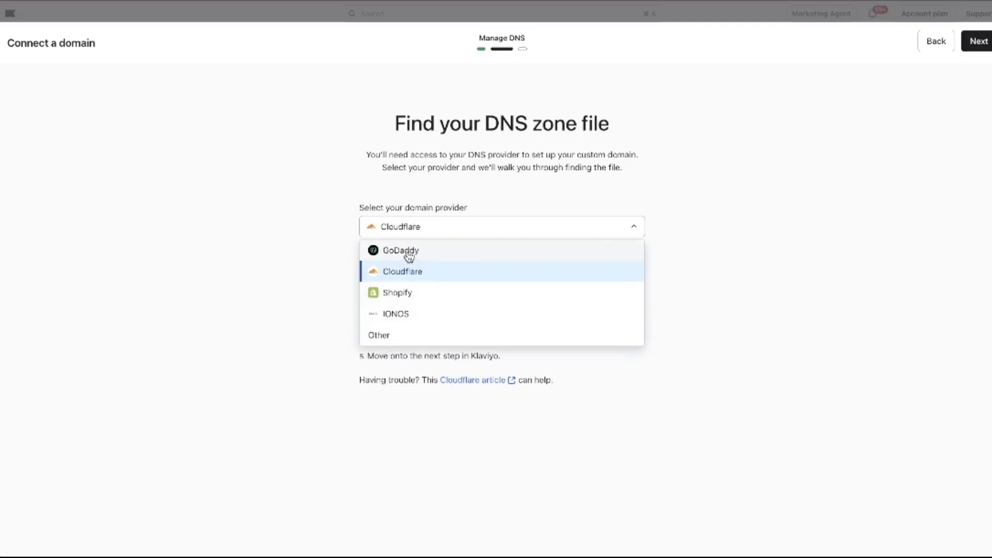
{"action": "left_click", "coordinate": [408, 251]}
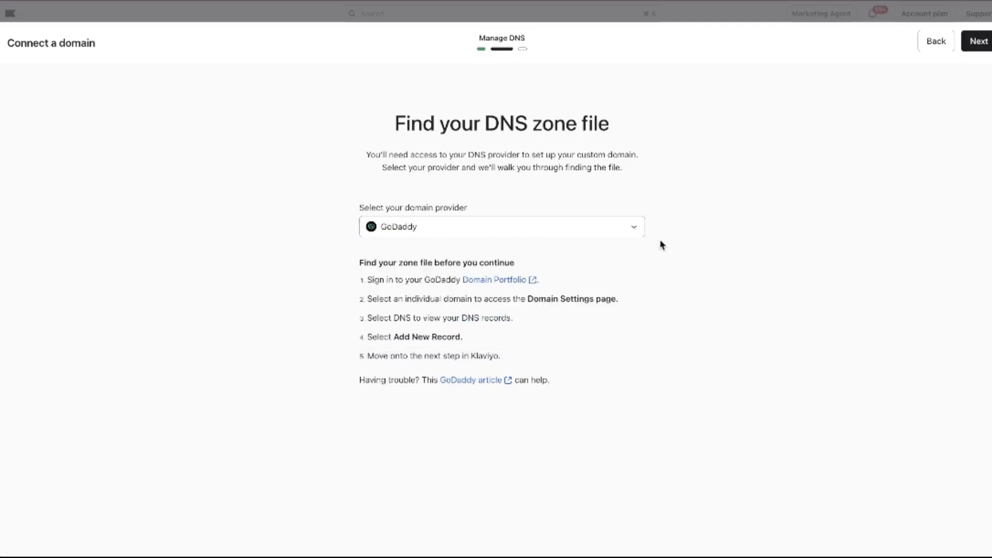
{"action": "left_click_drag", "start_coordinate": [364, 264], "coordinate": [562, 385]}
{"action": "left_click", "coordinate": [562, 361]}
Continue to the DNS records list and review the NS and TXT names and values to add.
{"action": "left_click", "coordinate": [978, 40]}
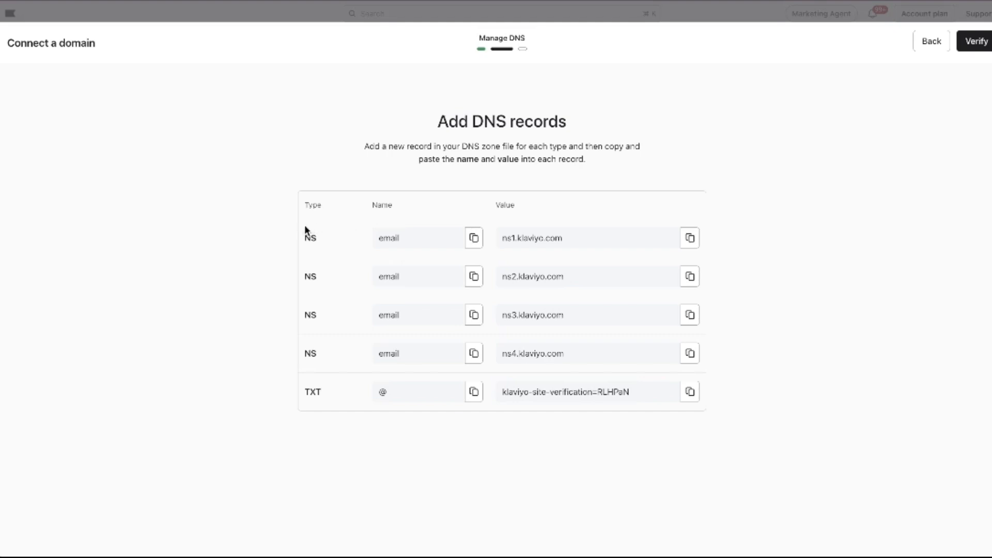
{"action": "left_click_drag", "start_coordinate": [304, 225], "coordinate": [658, 405]}
{"action": "left_click", "coordinate": [817, 365]}
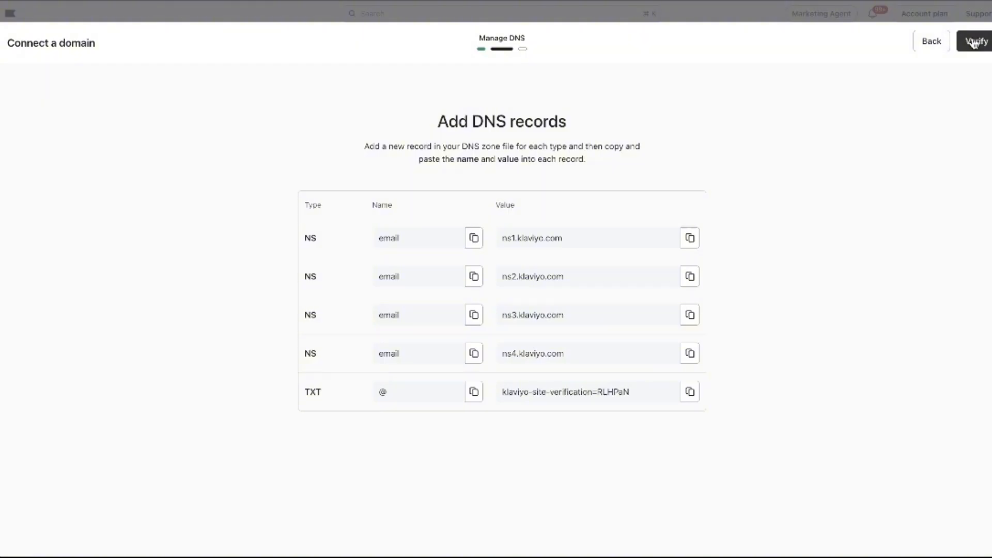
Back out of the domain connection setup through its earlier stages without verifying the DNS records.
{"action": "left_click", "coordinate": [939, 47]}
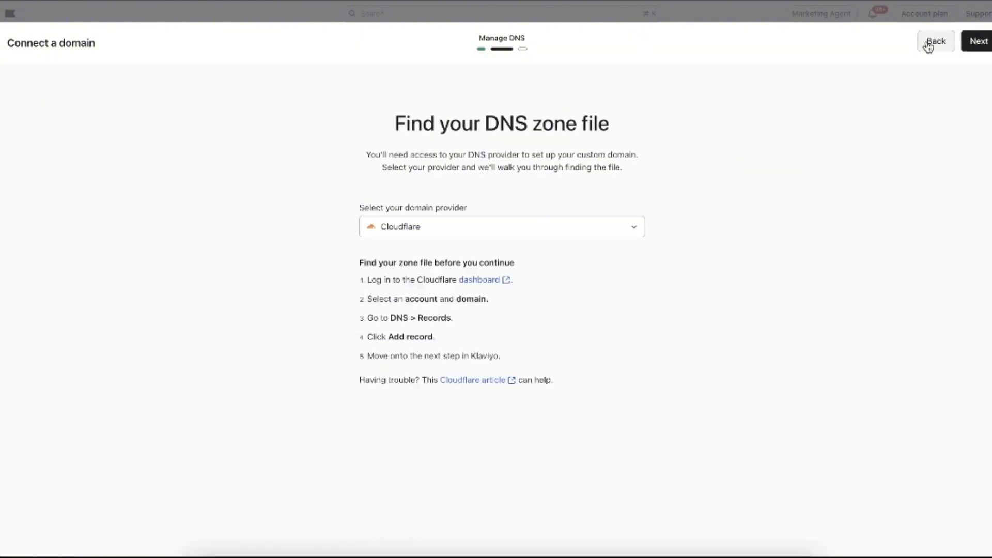
{"action": "left_click", "coordinate": [938, 51]}
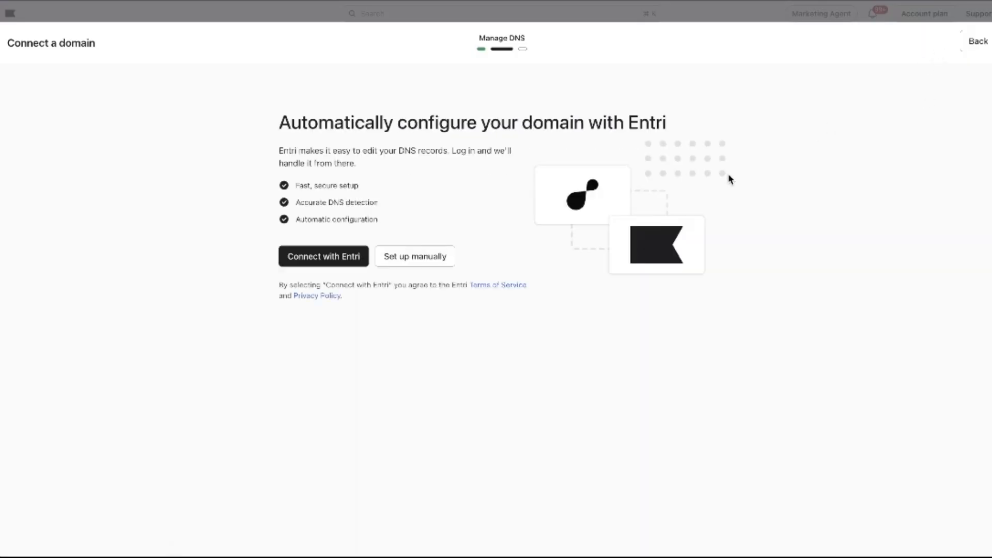
{"action": "left_click", "coordinate": [970, 44]}
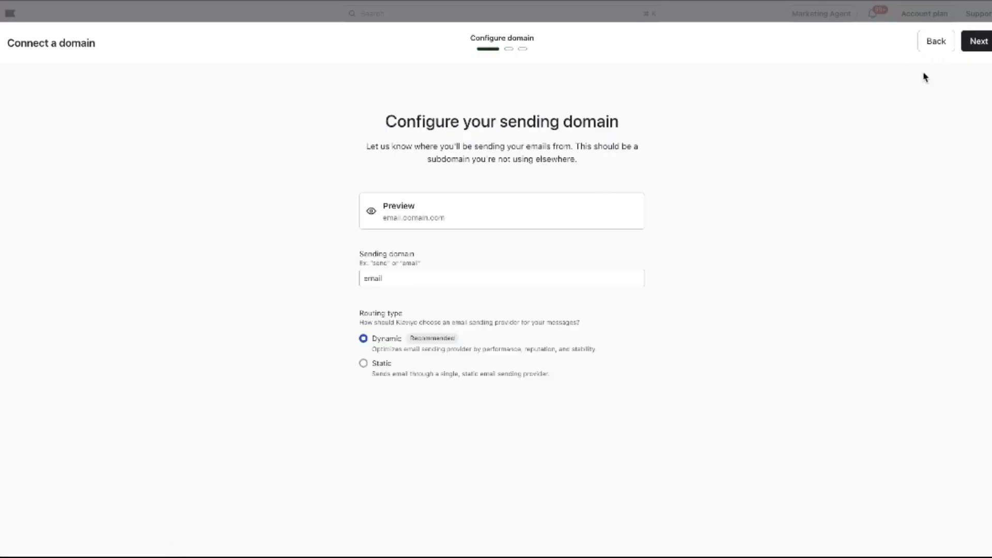
{"action": "left_click", "coordinate": [936, 45]}
{"action": "left_click", "coordinate": [938, 48]}
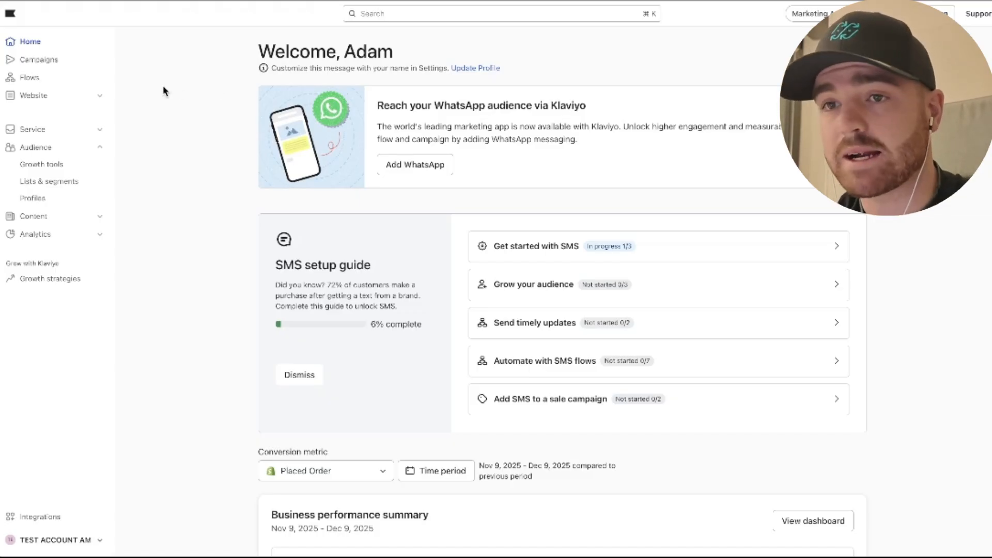
Review the home dashboard's business performance summary, top performing flows and recent campaigns.
{"action": "scroll", "coordinate": [422, 150], "scroll_direction": "down", "scroll_amount": 8}
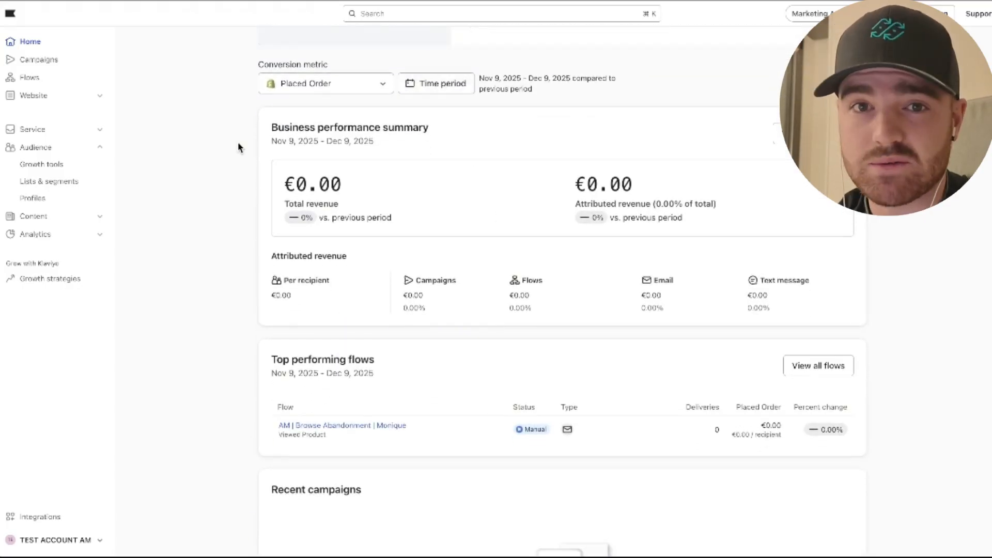
{"action": "scroll", "coordinate": [394, 155], "scroll_direction": "down", "scroll_amount": 4}
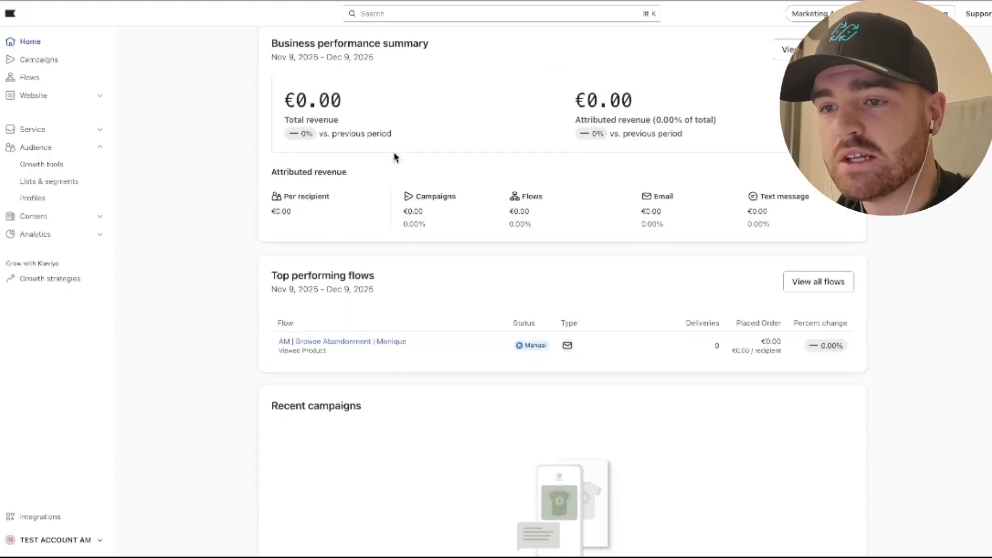
{"action": "scroll", "coordinate": [449, 152], "scroll_direction": "down", "scroll_amount": 1}
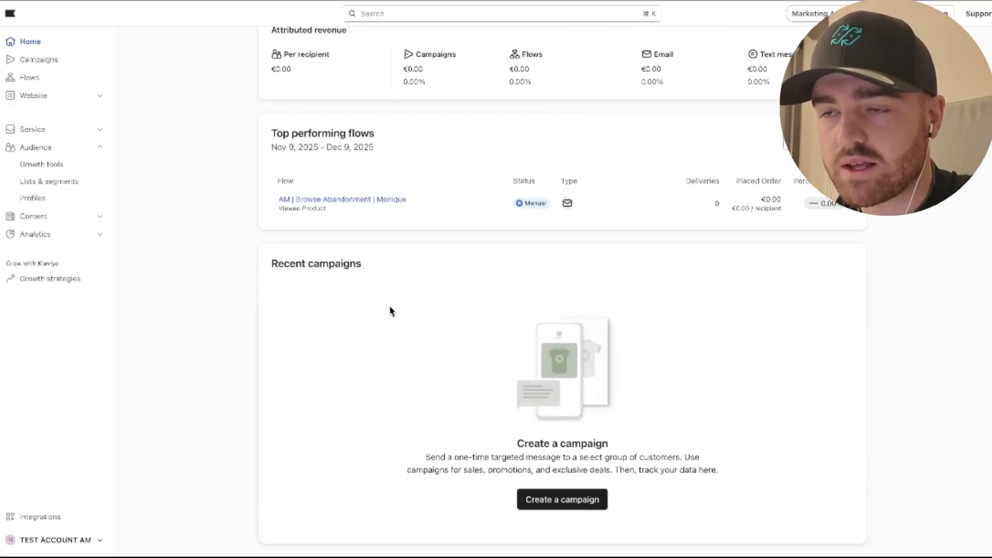
{"action": "scroll", "coordinate": [391, 310], "scroll_direction": "up", "scroll_amount": 13}
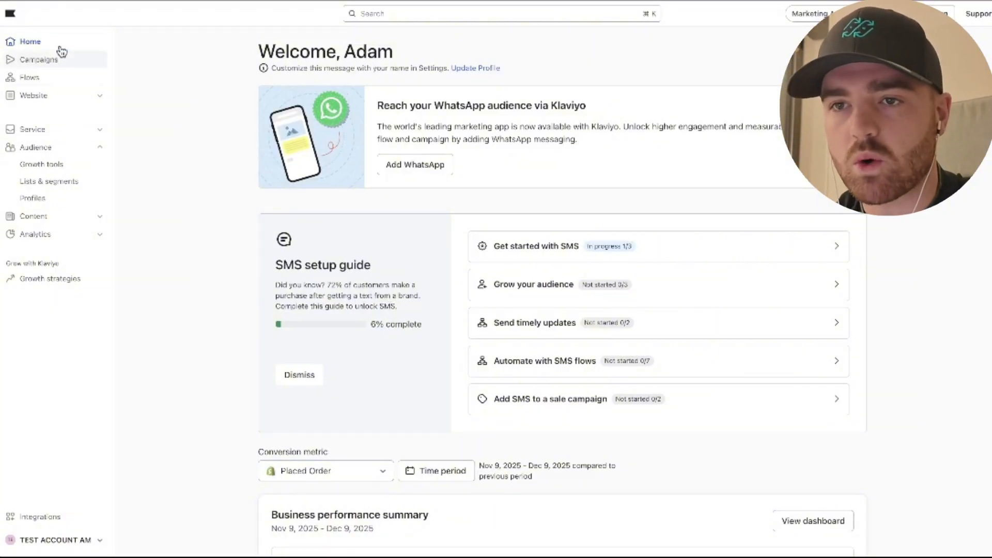
Create a single-channel email campaign named Test Campaign.
{"action": "left_click", "coordinate": [49, 63]}
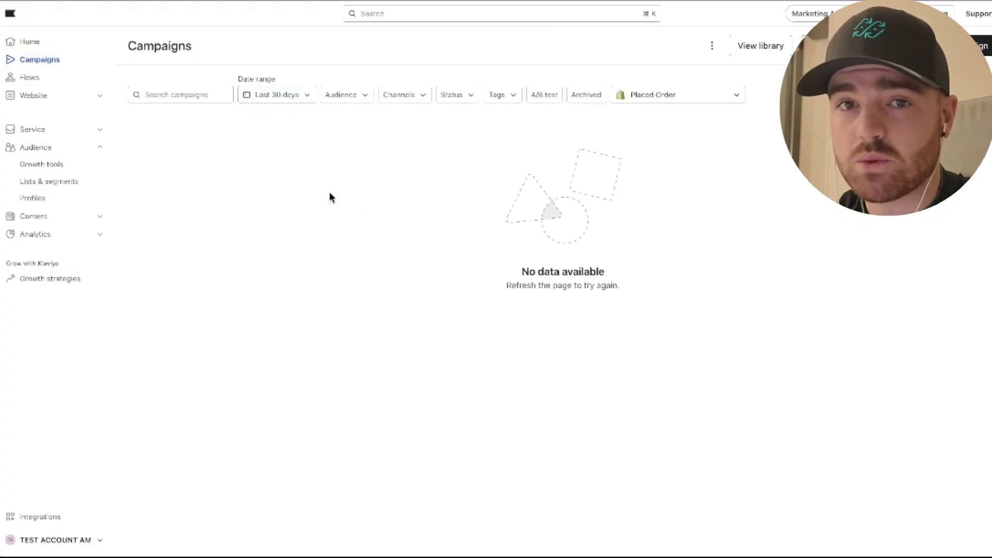
{"action": "left_click", "coordinate": [930, 46]}
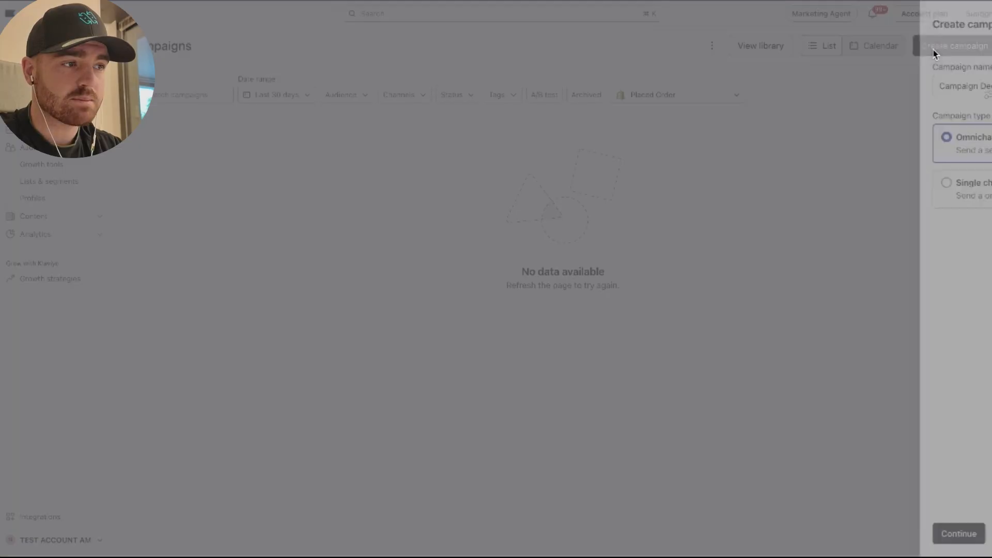
{"action": "triple_click", "coordinate": [854, 88]}
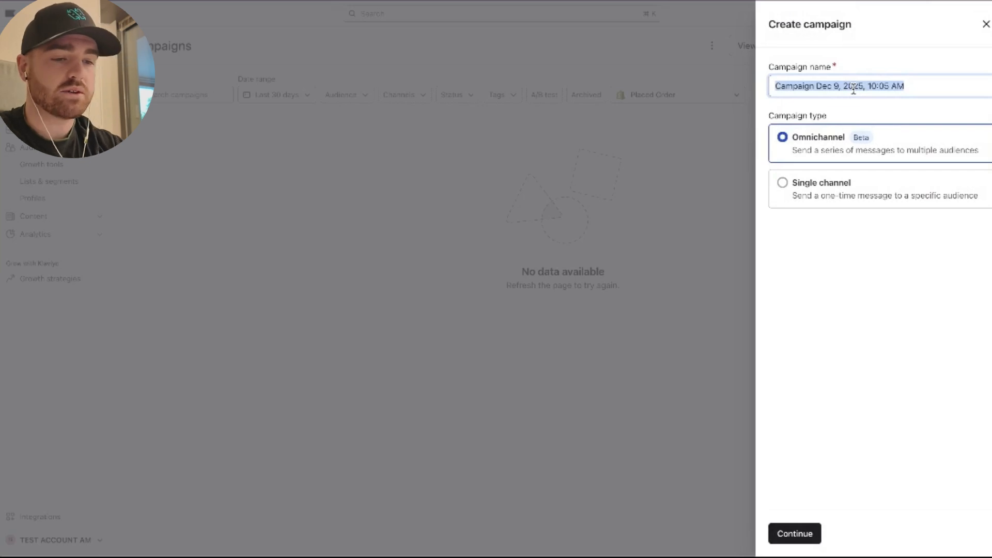
{"action": "type", "text": "Test Campaign"}
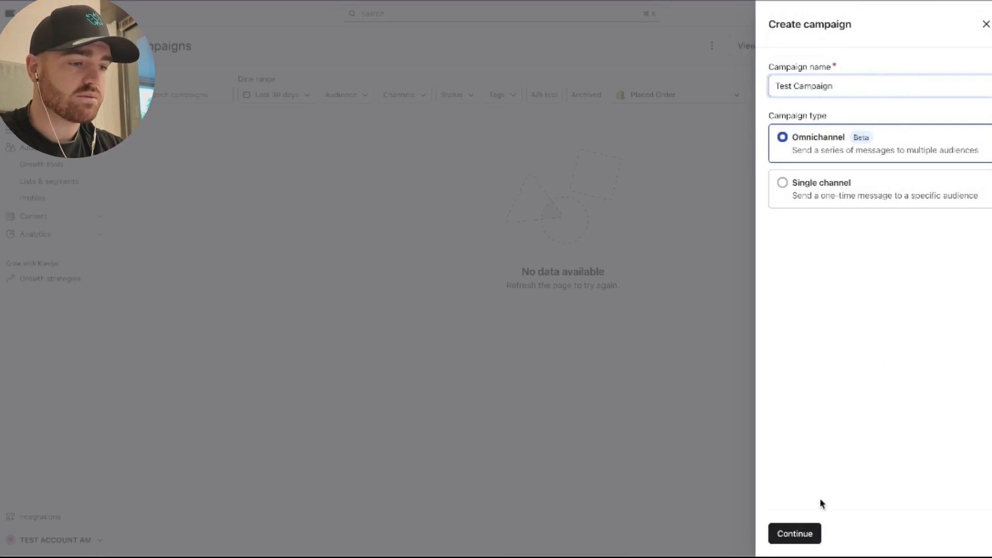
{"action": "left_click", "coordinate": [860, 195]}
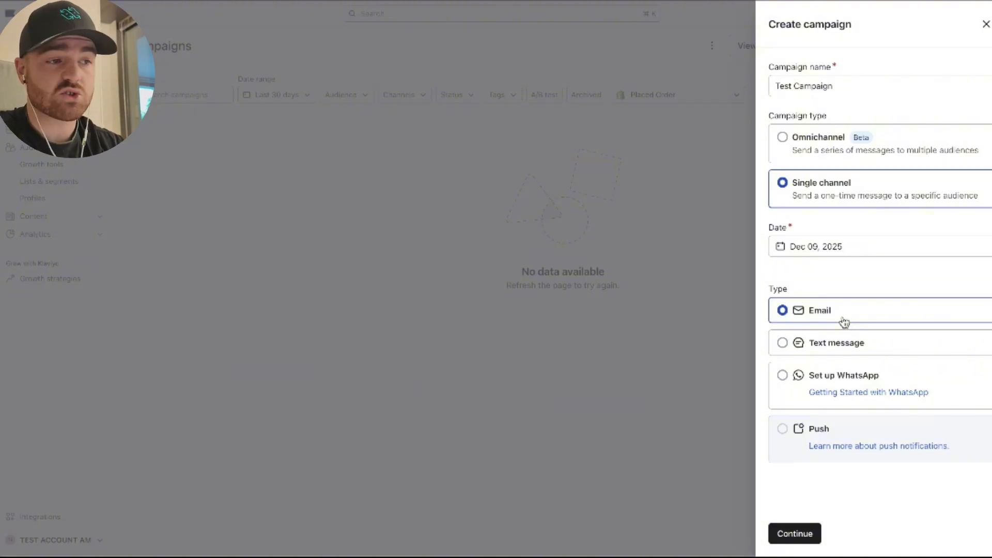
{"action": "left_click", "coordinate": [784, 533]}
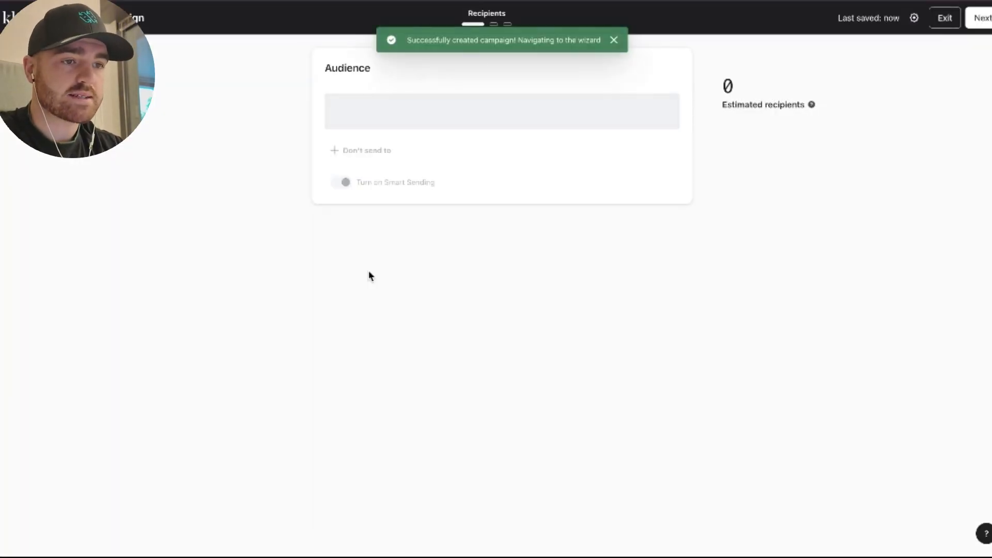
Set the campaign's audience to the Newsletter list and proceed to the message stage.
{"action": "left_click", "coordinate": [410, 125]}
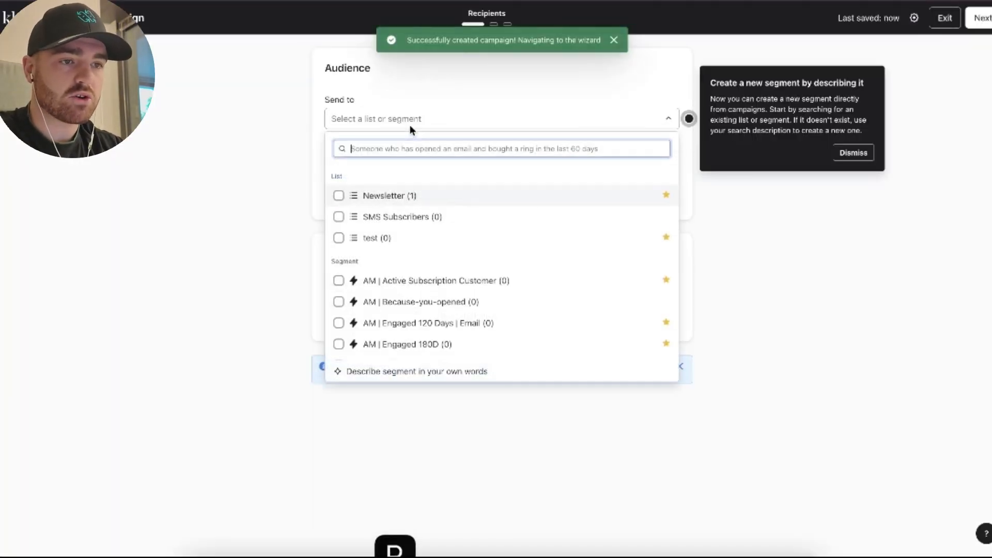
{"action": "left_click", "coordinate": [407, 196]}
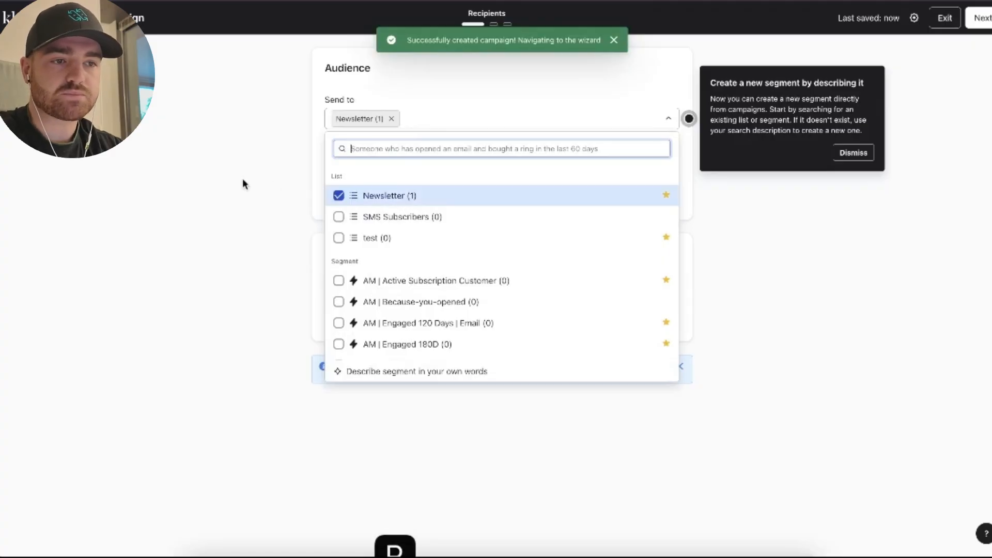
{"action": "left_click", "coordinate": [242, 179]}
{"action": "left_click", "coordinate": [854, 153]}
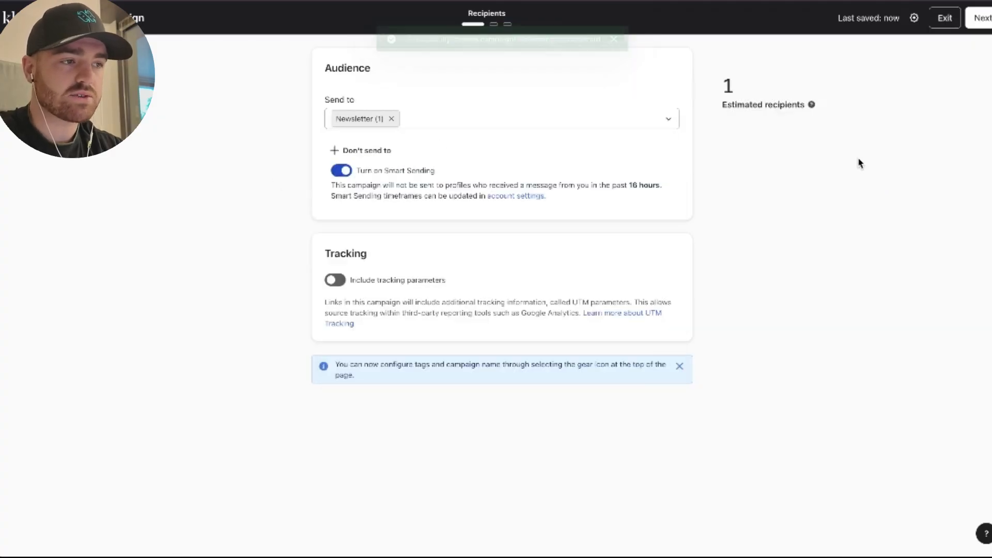
{"action": "left_click", "coordinate": [978, 19]}
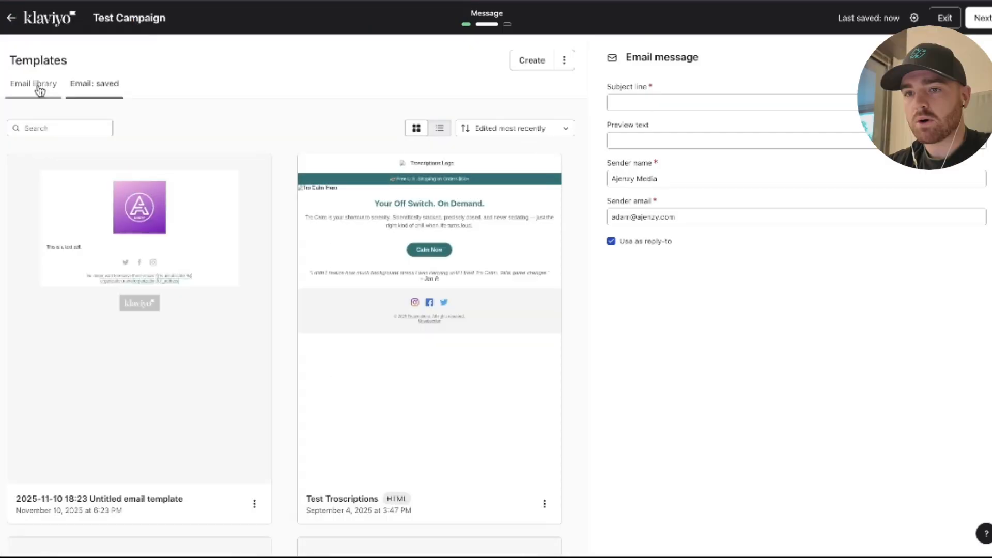
Browse the email library templates and use the Hotel - Weekend getaway template for the campaign.
{"action": "scroll", "coordinate": [261, 151], "scroll_direction": "down", "scroll_amount": 6}
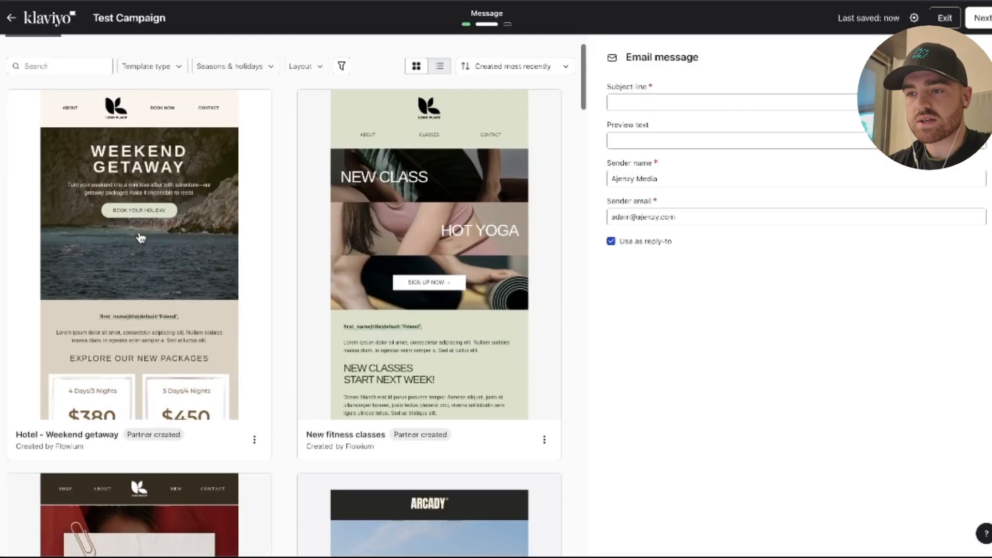
{"action": "scroll", "coordinate": [262, 151], "scroll_direction": "down", "scroll_amount": 20}
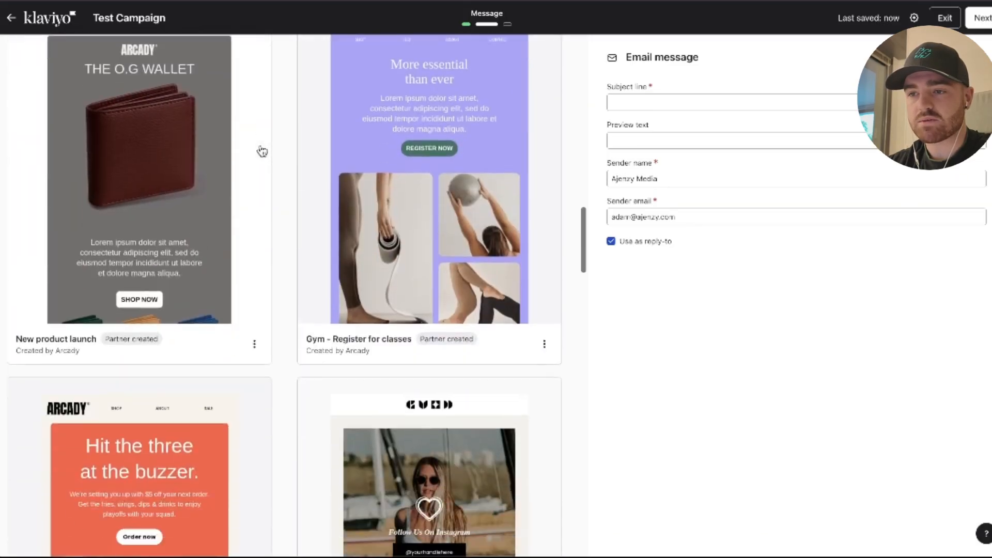
{"action": "scroll", "coordinate": [261, 151], "scroll_direction": "up", "scroll_amount": 20}
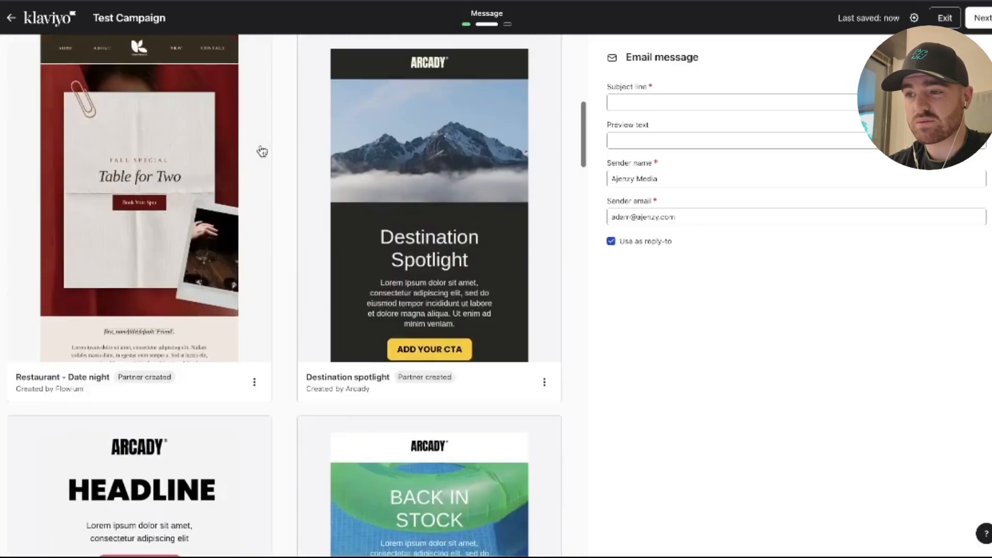
{"action": "scroll", "coordinate": [300, 310], "scroll_direction": "down", "scroll_amount": 2}
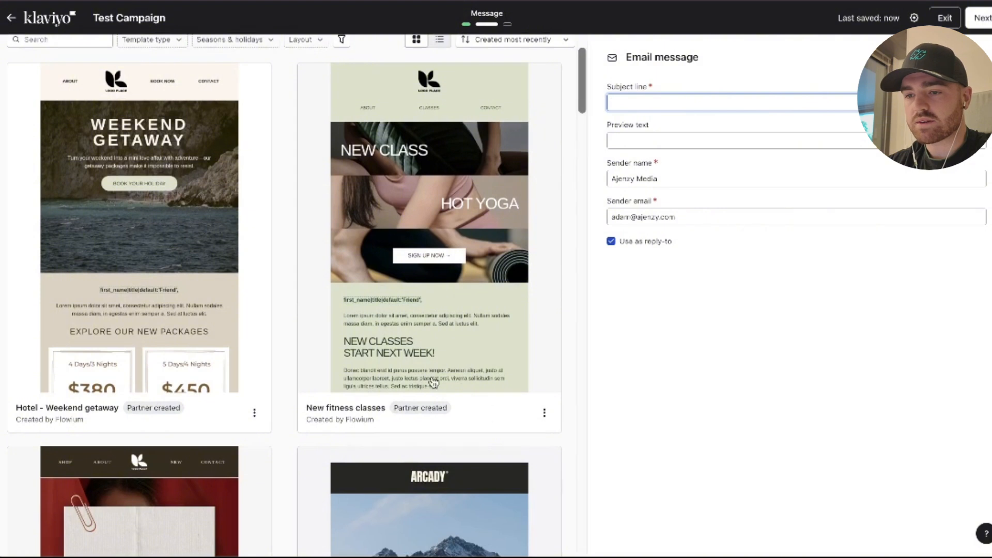
{"action": "left_click", "coordinate": [254, 412]}
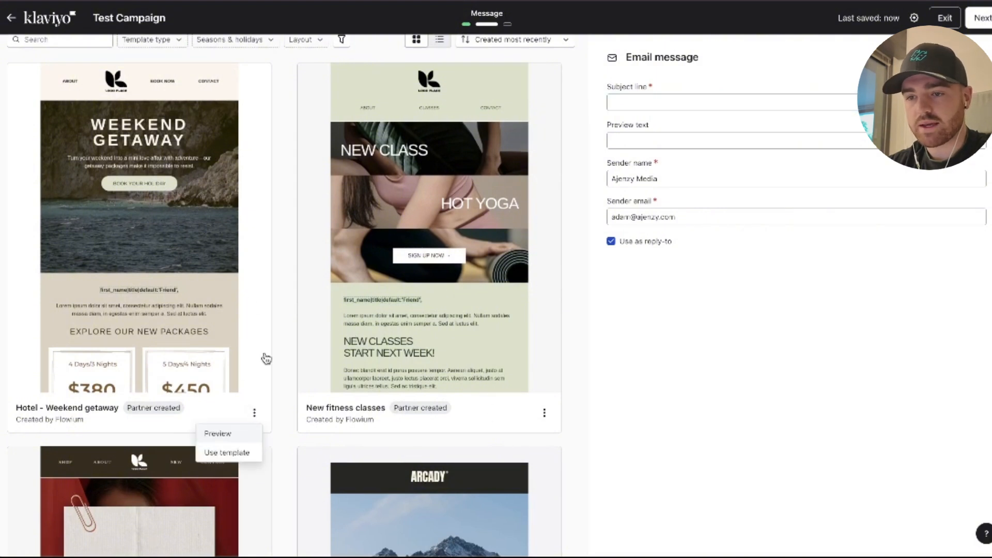
{"action": "left_click", "coordinate": [227, 454]}
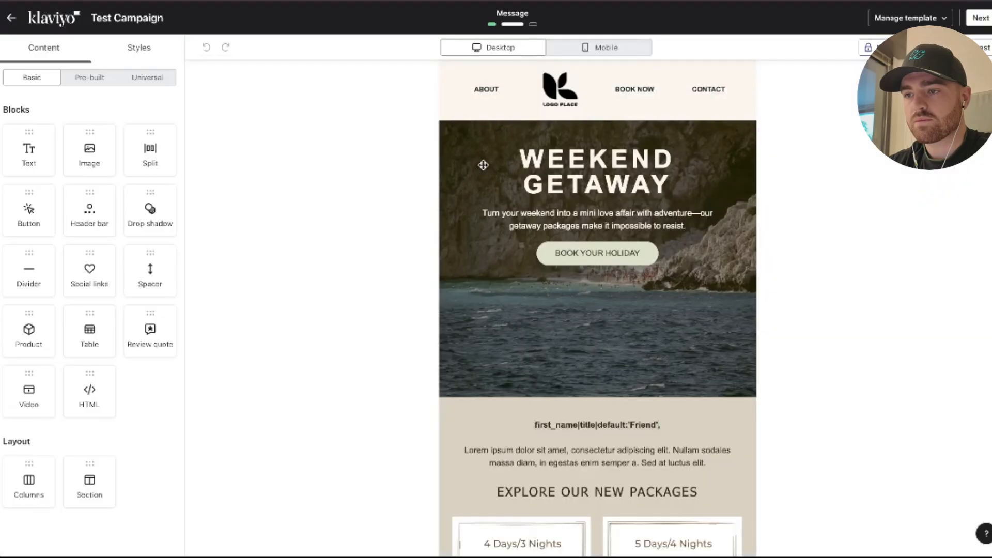
Inspect the template's Weekend Getaway heading, hero section background and packages table settings.
{"action": "scroll", "coordinate": [517, 178], "scroll_direction": "down", "scroll_amount": 2}
{"action": "scroll", "coordinate": [582, 148], "scroll_direction": "up", "scroll_amount": 2}
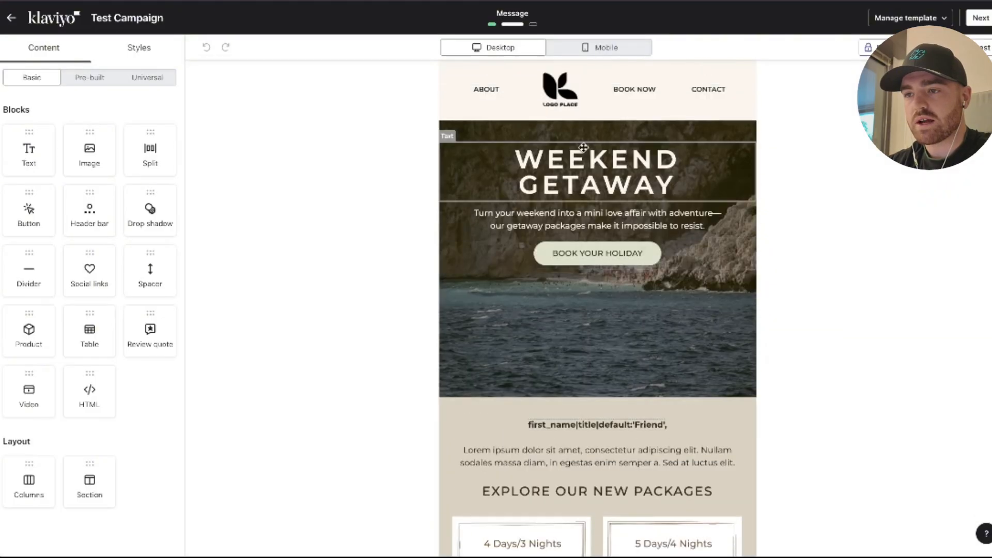
{"action": "left_click", "coordinate": [567, 153]}
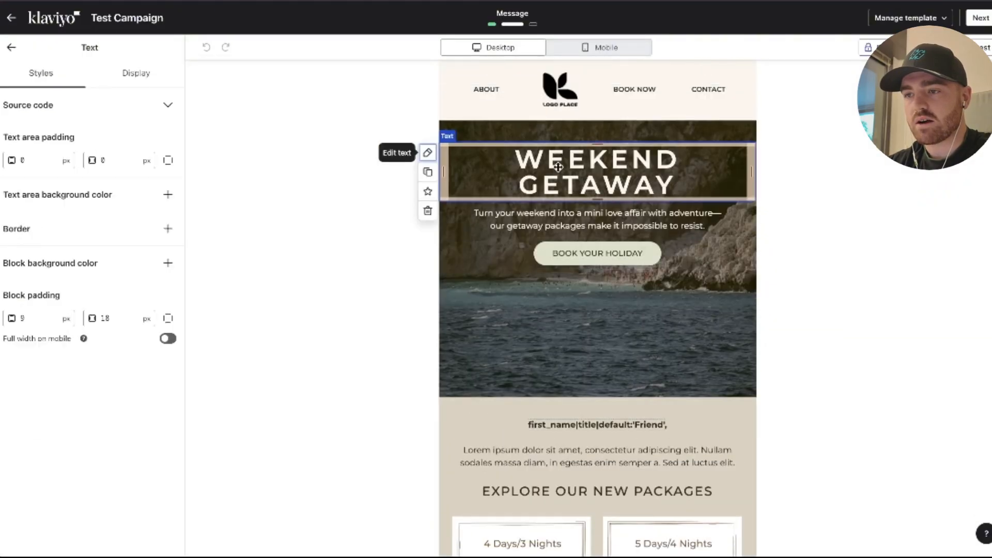
{"action": "left_click", "coordinate": [535, 133]}
{"action": "scroll", "coordinate": [519, 265], "scroll_direction": "down", "scroll_amount": 6}
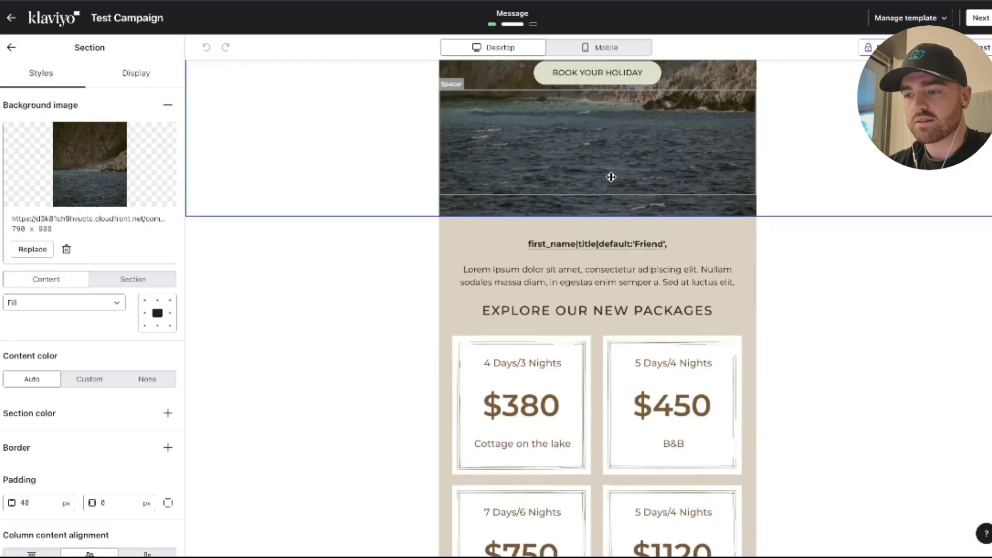
{"action": "left_click", "coordinate": [520, 265]}
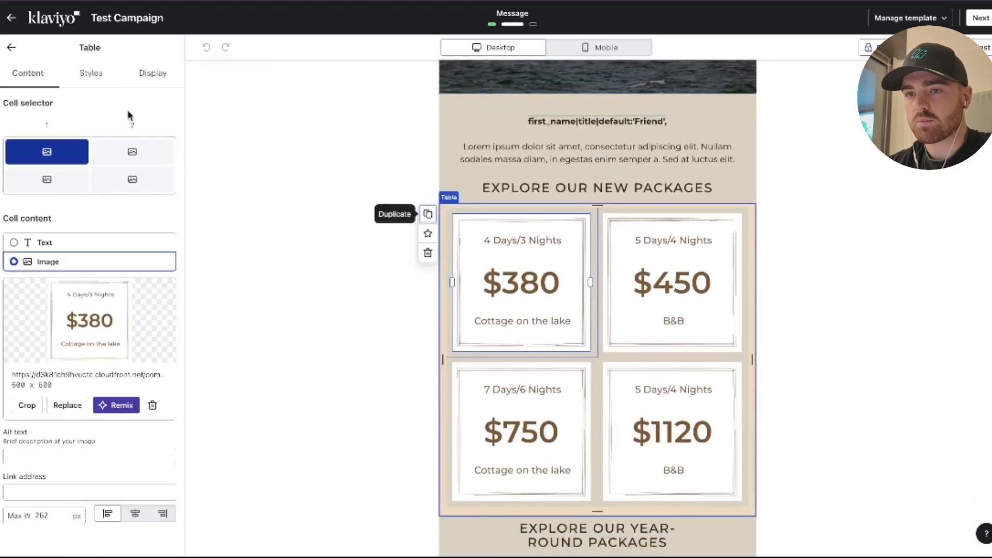
{"action": "left_click", "coordinate": [10, 47]}
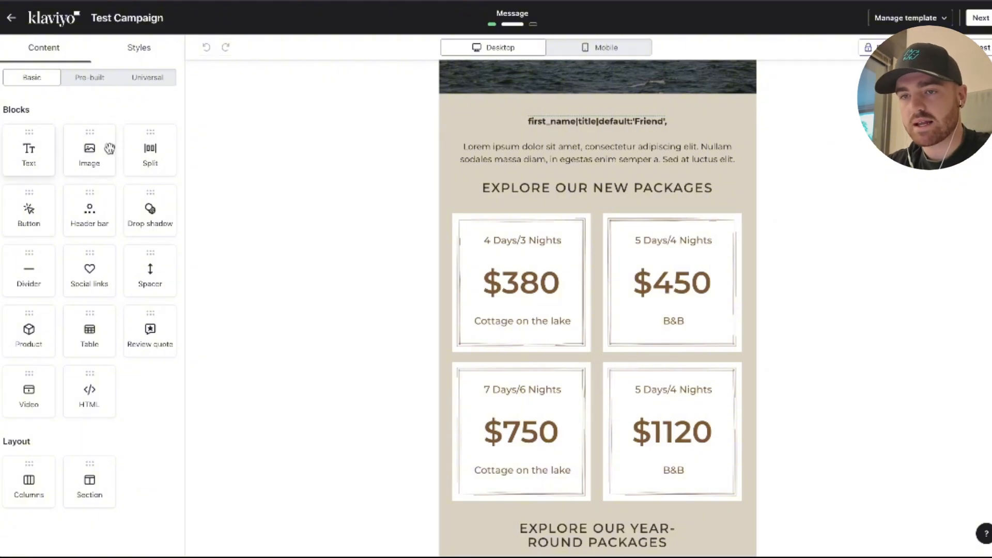
Look through the pre-built and universal content available for the email, and return to the basic blocks.
{"action": "left_click", "coordinate": [82, 79]}
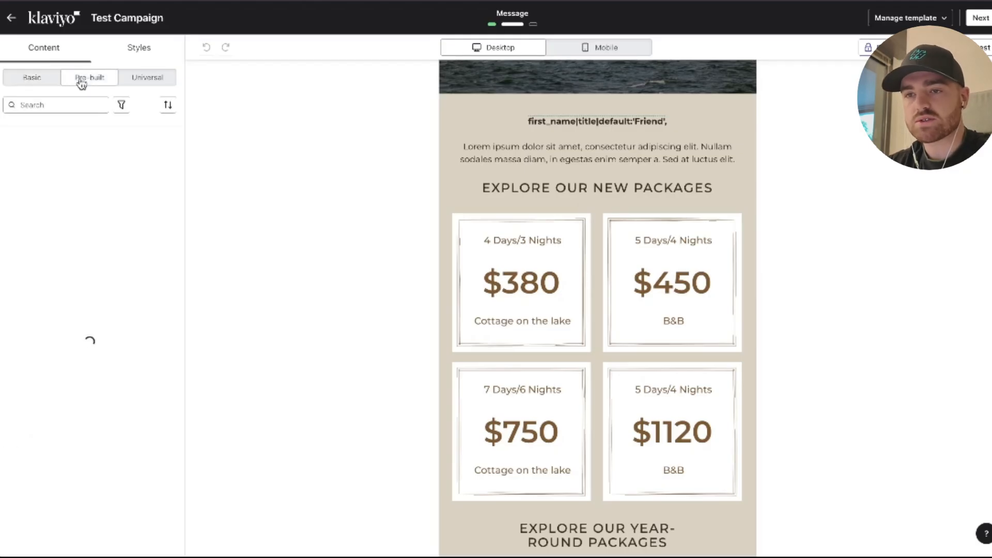
{"action": "scroll", "coordinate": [61, 204], "scroll_direction": "down", "scroll_amount": 7}
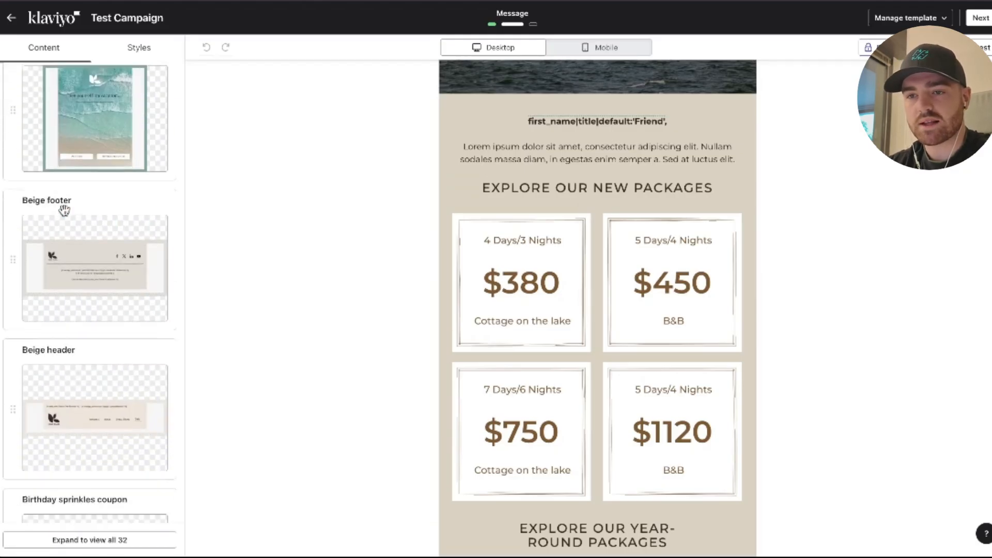
{"action": "scroll", "coordinate": [78, 197], "scroll_direction": "up", "scroll_amount": 7}
{"action": "left_click", "coordinate": [147, 79]}
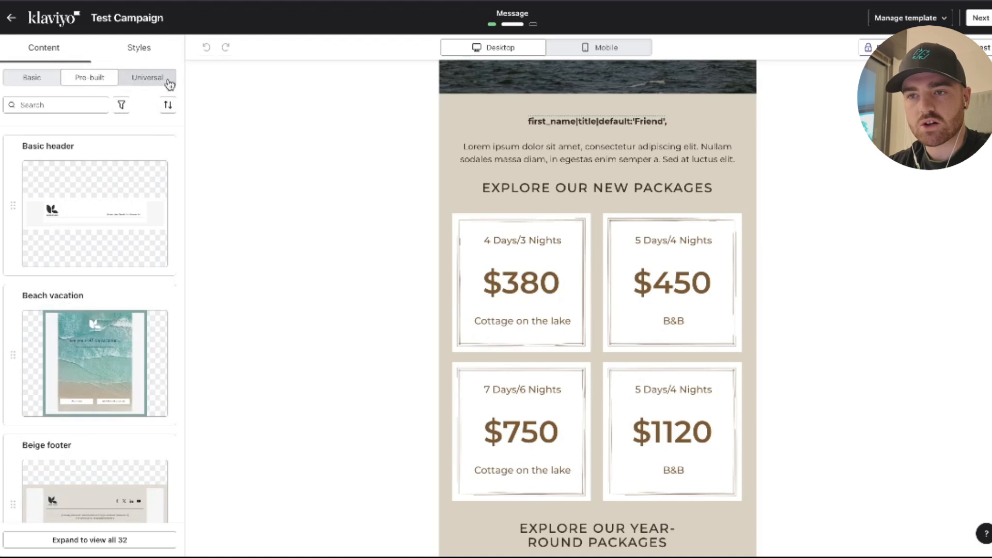
{"action": "left_click", "coordinate": [38, 80]}
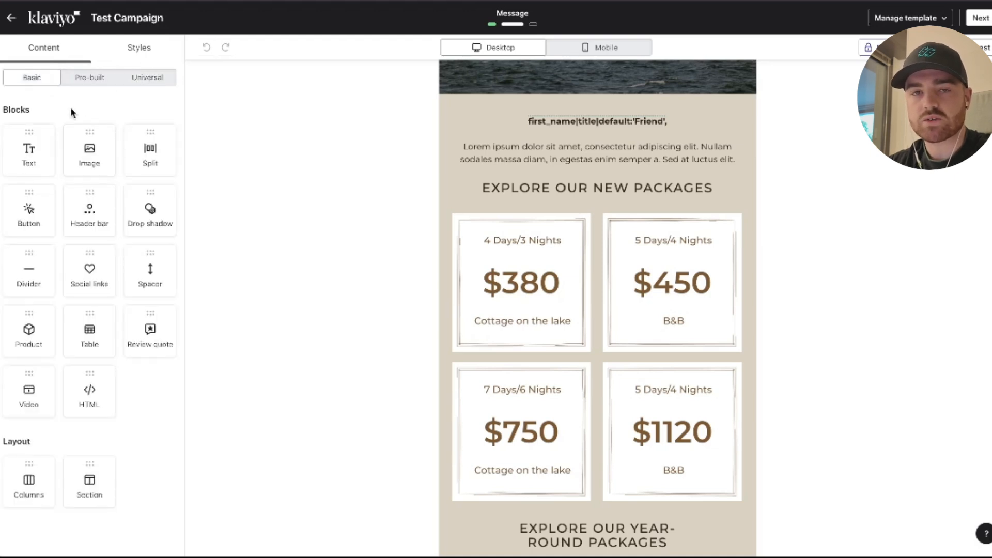
Save the packages table as universal content named Table.
{"action": "left_click", "coordinate": [537, 242]}
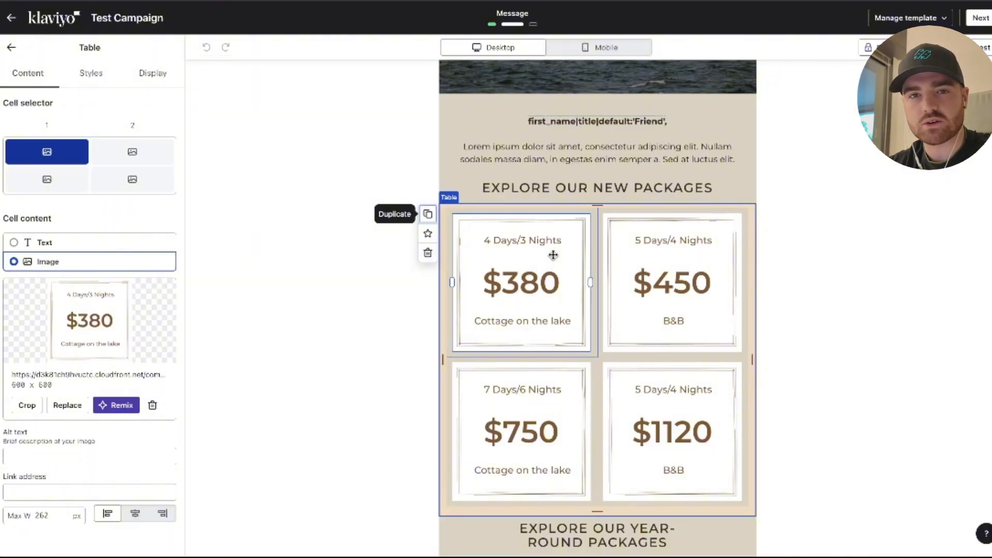
{"action": "left_click", "coordinate": [428, 233]}
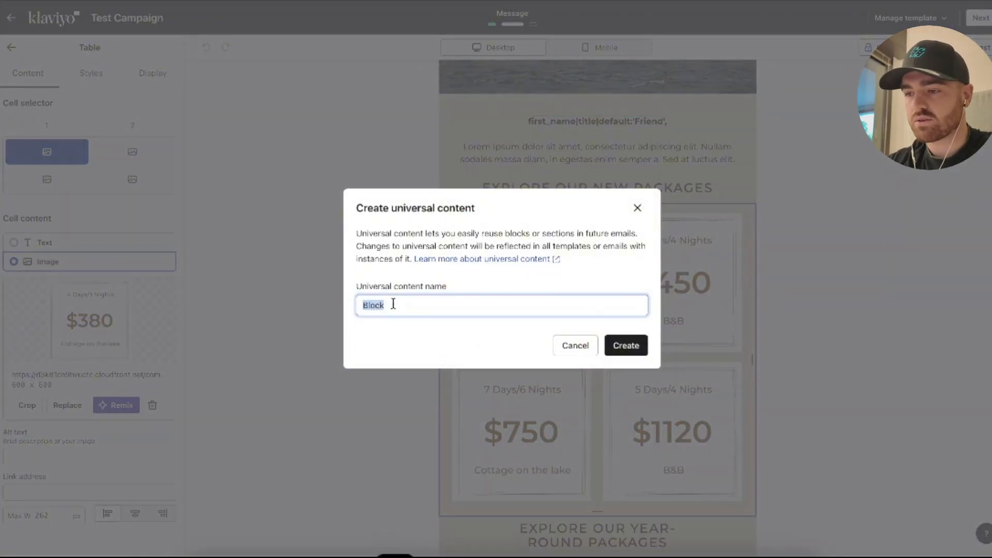
{"action": "type", "text": "Table"}
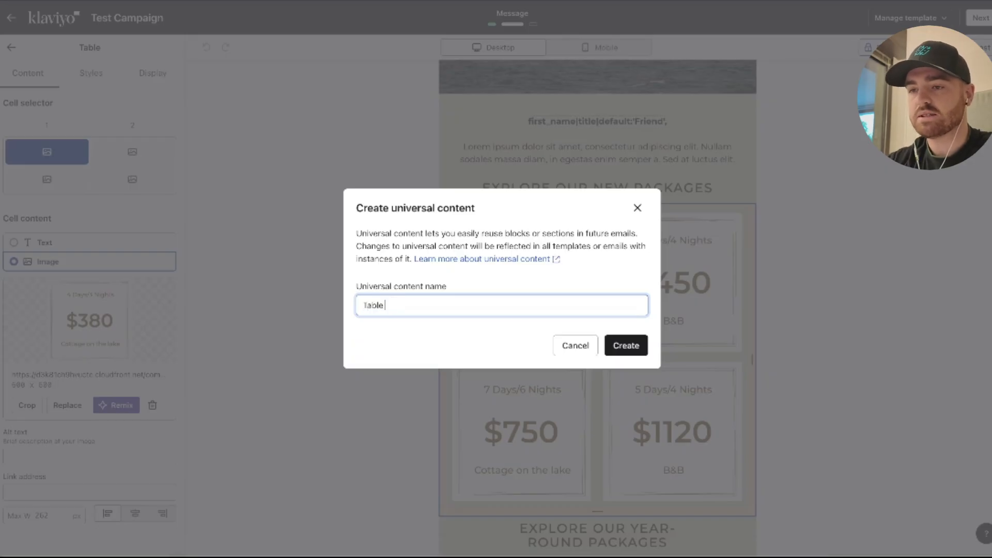
{"action": "left_click", "coordinate": [630, 346]}
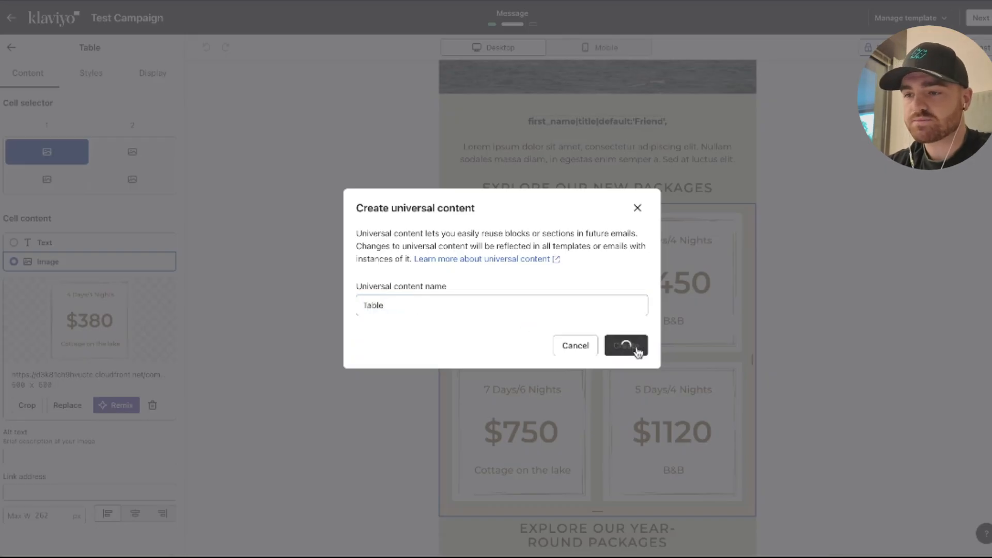
{"action": "left_click", "coordinate": [12, 47]}
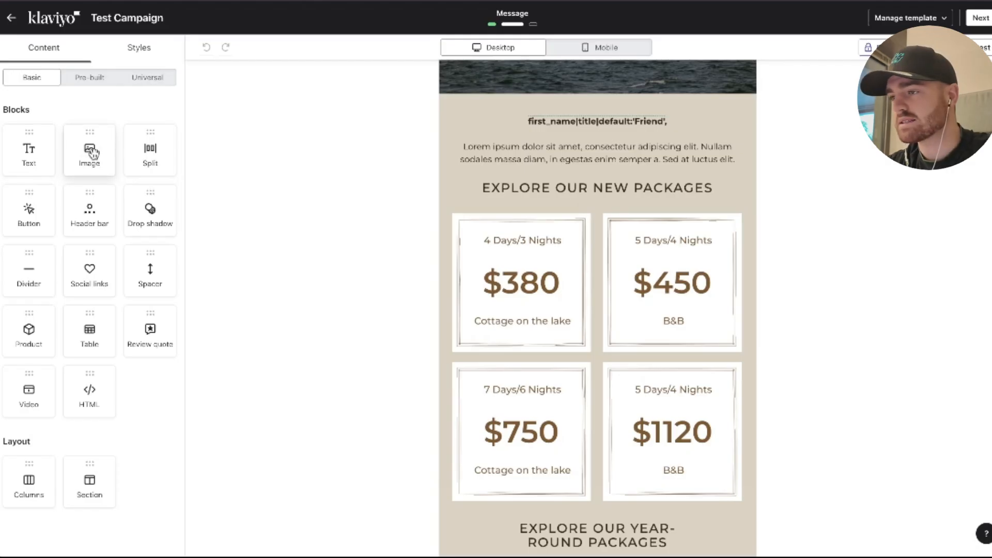
Leave the campaign editor, start creating a new flow and browse the suggested flow templates.
{"action": "left_click", "coordinate": [979, 19]}
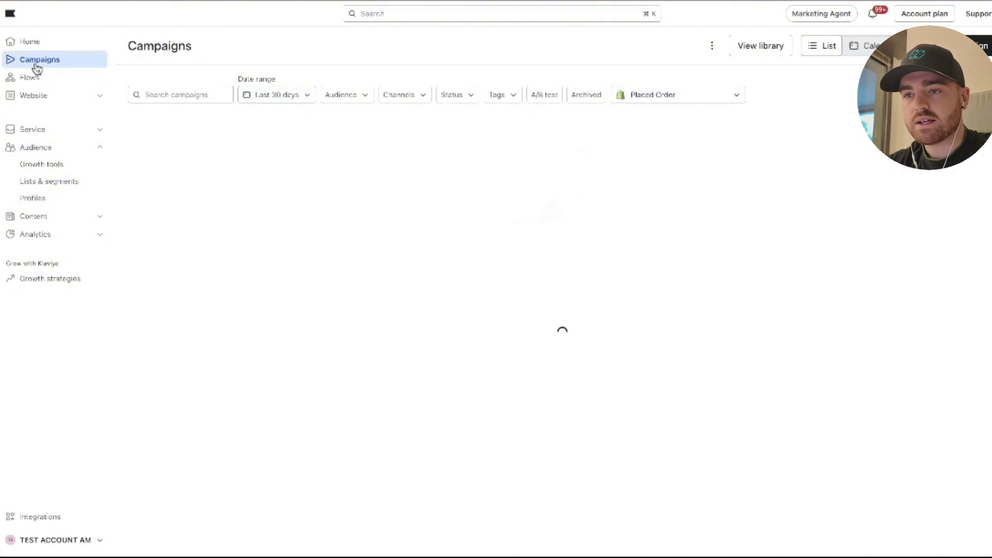
{"action": "left_click", "coordinate": [29, 79]}
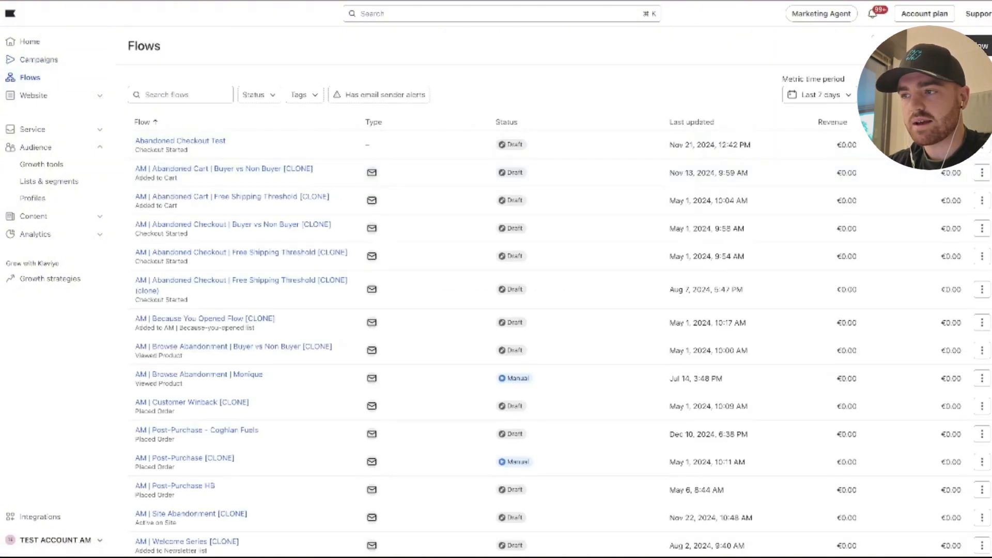
{"action": "left_click", "coordinate": [967, 46]}
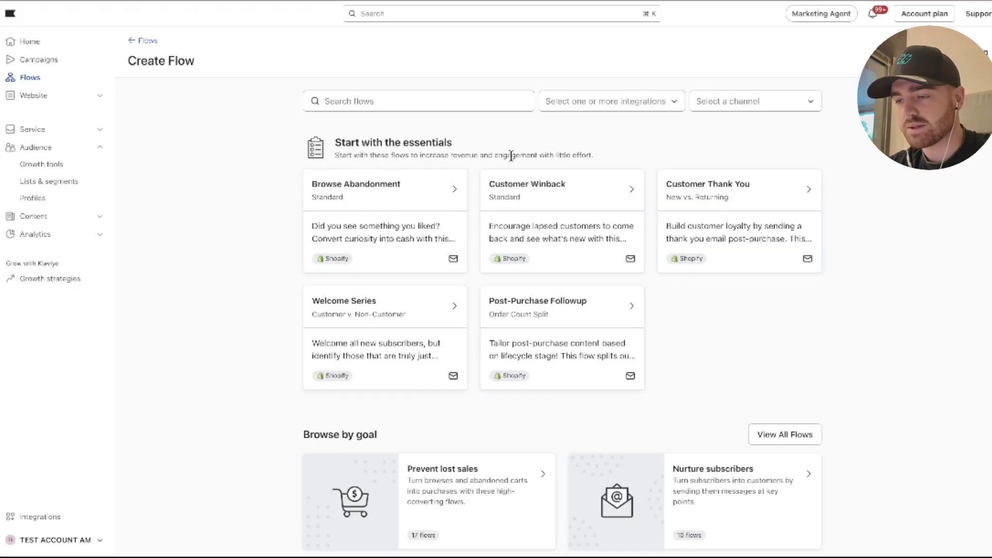
{"action": "scroll", "coordinate": [511, 155], "scroll_direction": "down", "scroll_amount": 1}
{"action": "scroll", "coordinate": [512, 160], "scroll_direction": "up", "scroll_amount": 1}
{"action": "scroll", "coordinate": [395, 195], "scroll_direction": "down", "scroll_amount": 1}
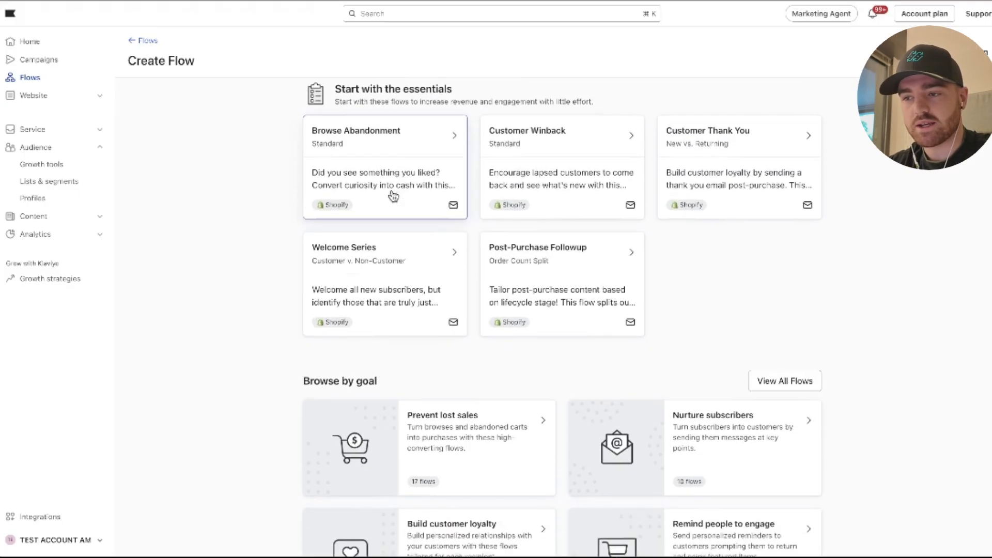
{"action": "scroll", "coordinate": [450, 216], "scroll_direction": "up", "scroll_amount": 1}
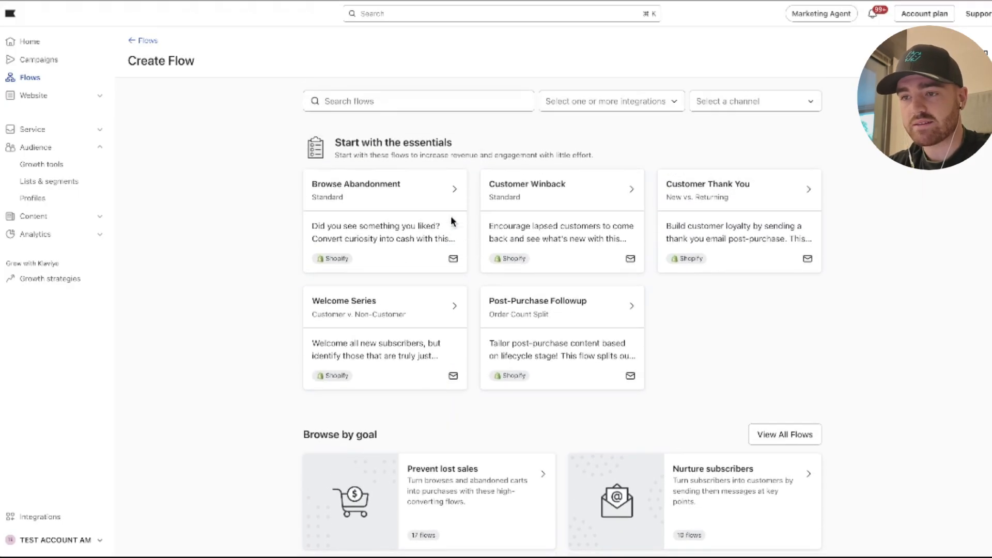
Search the flow templates for "abandoned" and create a flow from the Abandoned Checkout Reminder Standard (Email & SMS) template.
{"action": "left_click", "coordinate": [382, 106]}
{"action": "type", "text": "aband"}
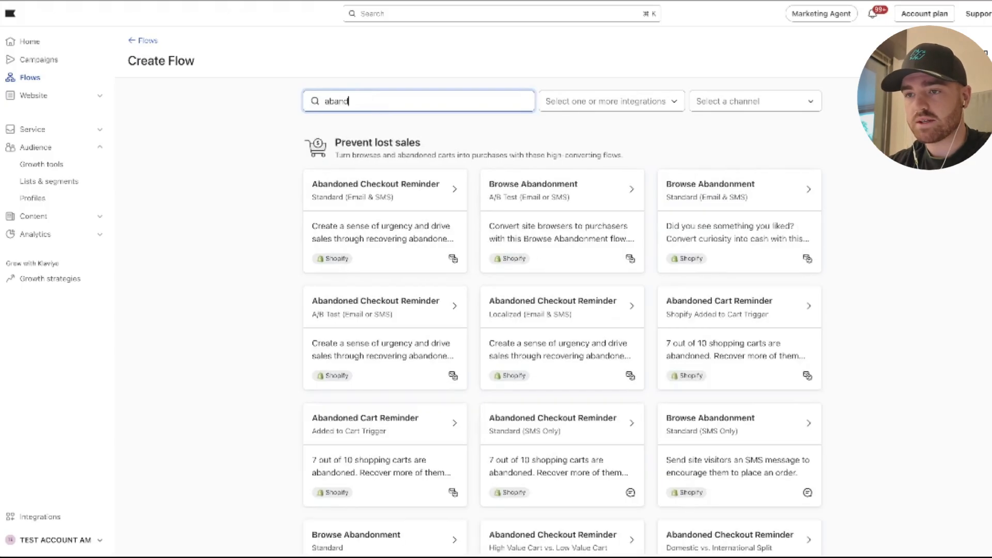
{"action": "type", "text": "oned"}
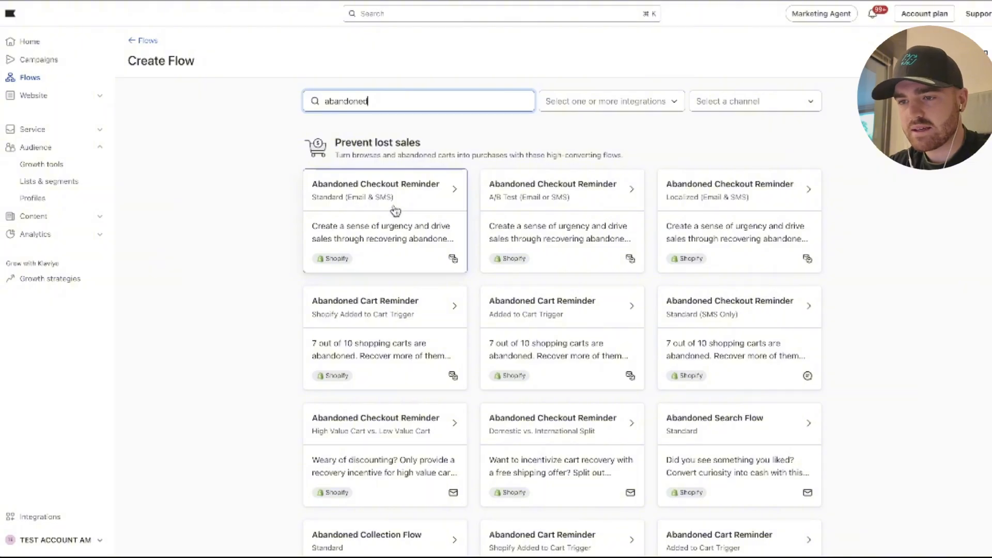
{"action": "scroll", "coordinate": [403, 183], "scroll_direction": "down", "scroll_amount": 2}
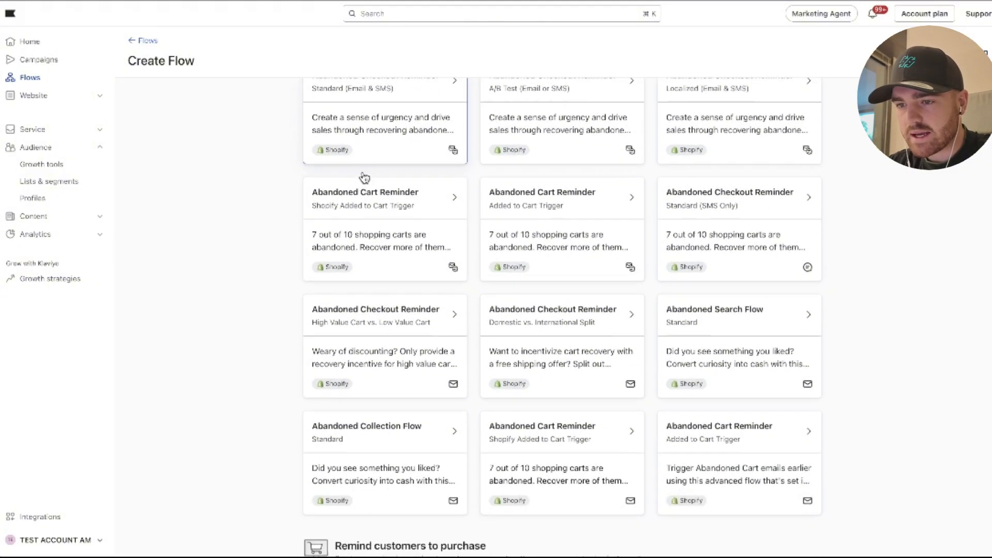
{"action": "scroll", "coordinate": [376, 232], "scroll_direction": "up", "scroll_amount": 2}
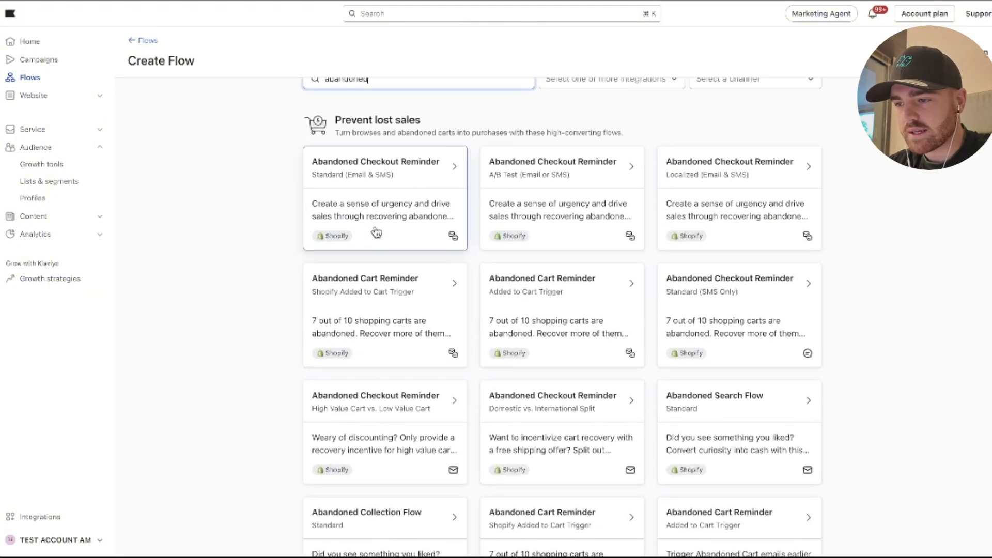
{"action": "left_click", "coordinate": [393, 187]}
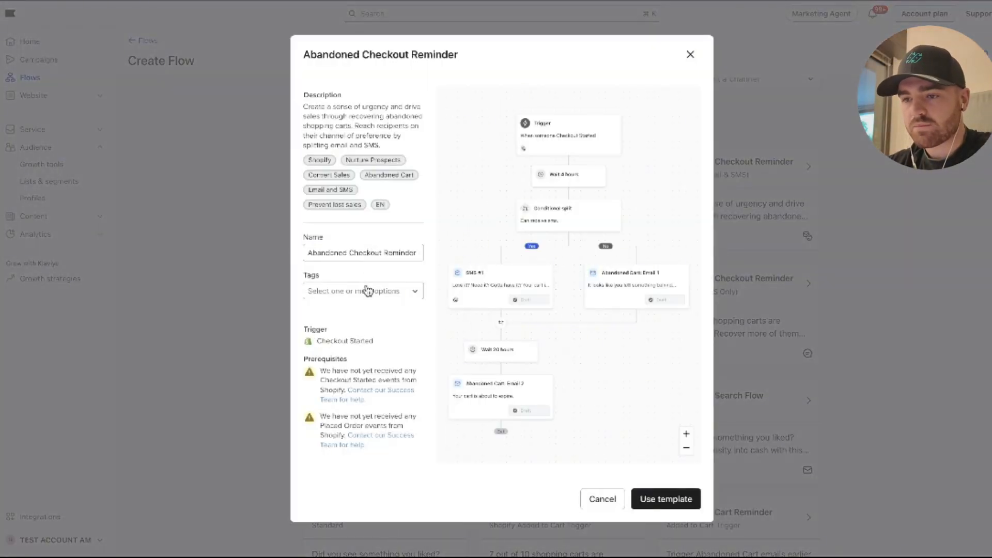
{"action": "left_click", "coordinate": [664, 498]}
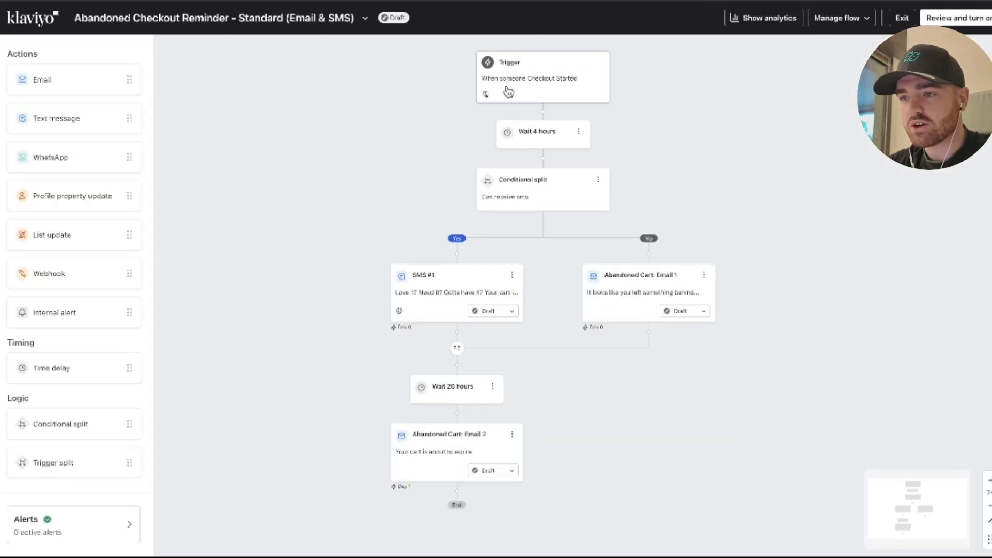
Review the flow's trigger, filters and the Abandoned Cart: Email 1 details, and exit the flow editor.
{"action": "left_click", "coordinate": [509, 92]}
{"action": "scroll", "coordinate": [514, 232], "scroll_direction": "down", "scroll_amount": 3}
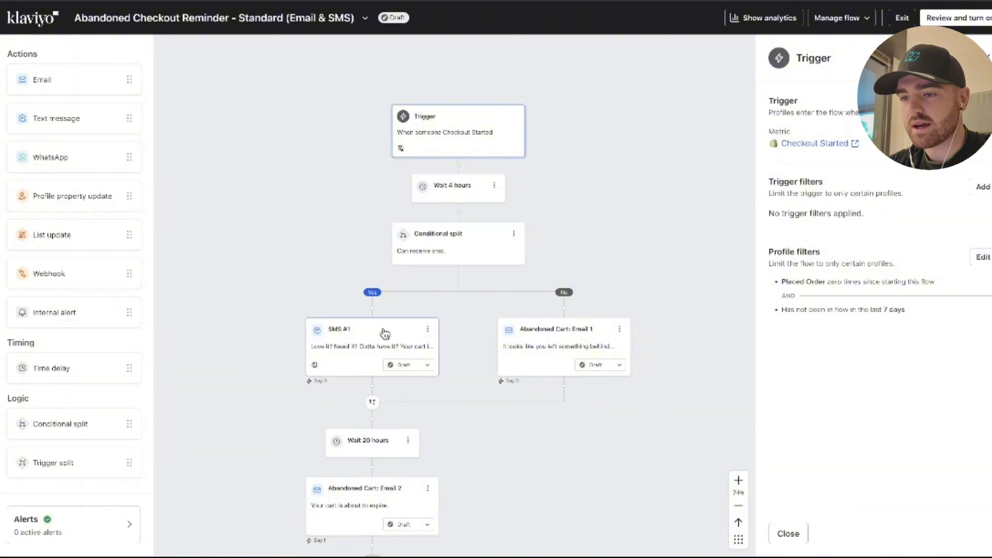
{"action": "left_click", "coordinate": [385, 333]}
{"action": "left_click", "coordinate": [627, 261]}
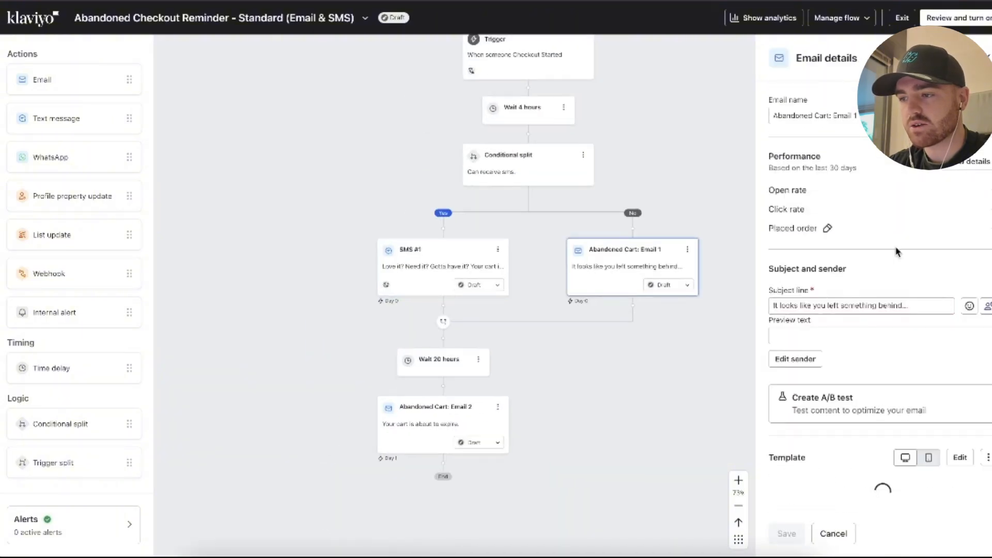
{"action": "scroll", "coordinate": [896, 252], "scroll_direction": "down", "scroll_amount": 3}
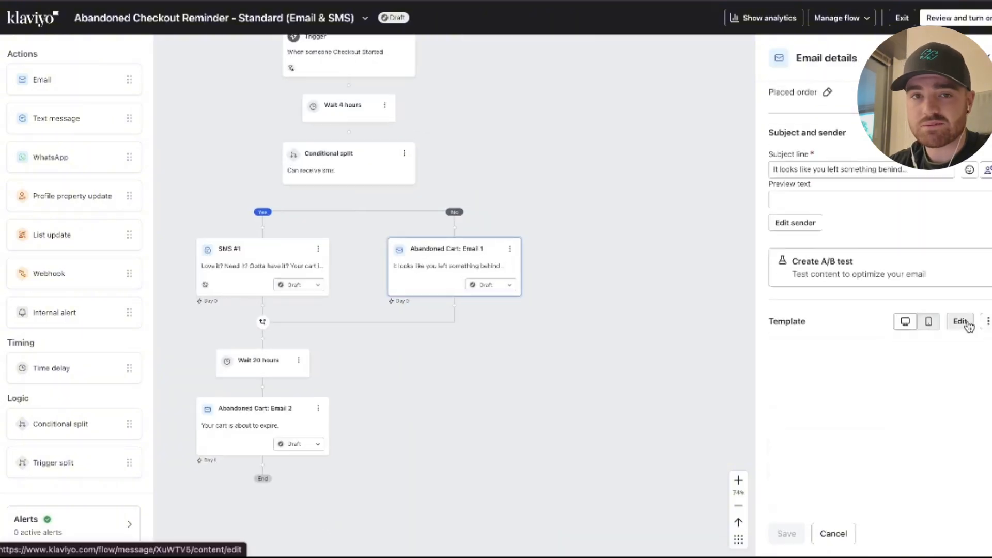
{"action": "scroll", "coordinate": [950, 232], "scroll_direction": "down", "scroll_amount": 1}
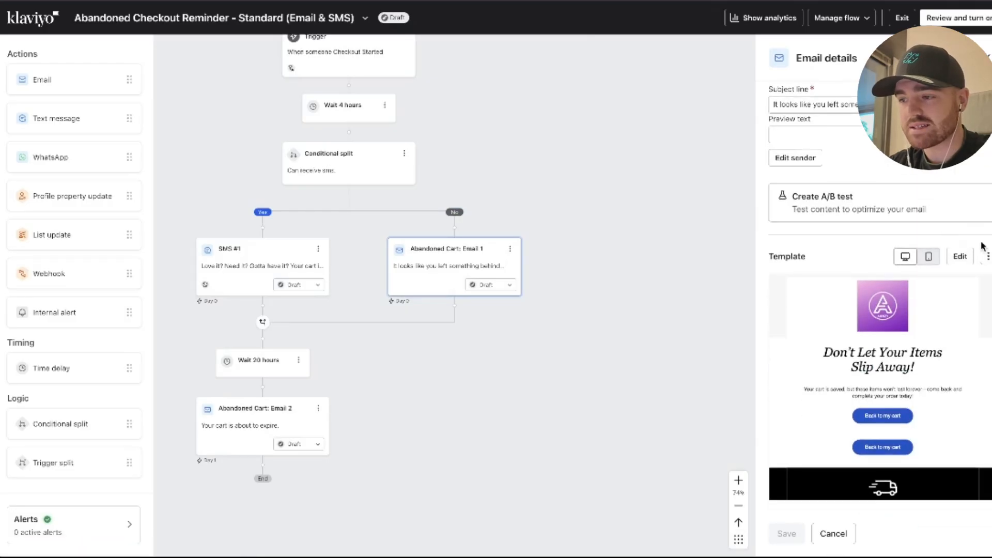
{"action": "scroll", "coordinate": [832, 276], "scroll_direction": "up", "scroll_amount": 4}
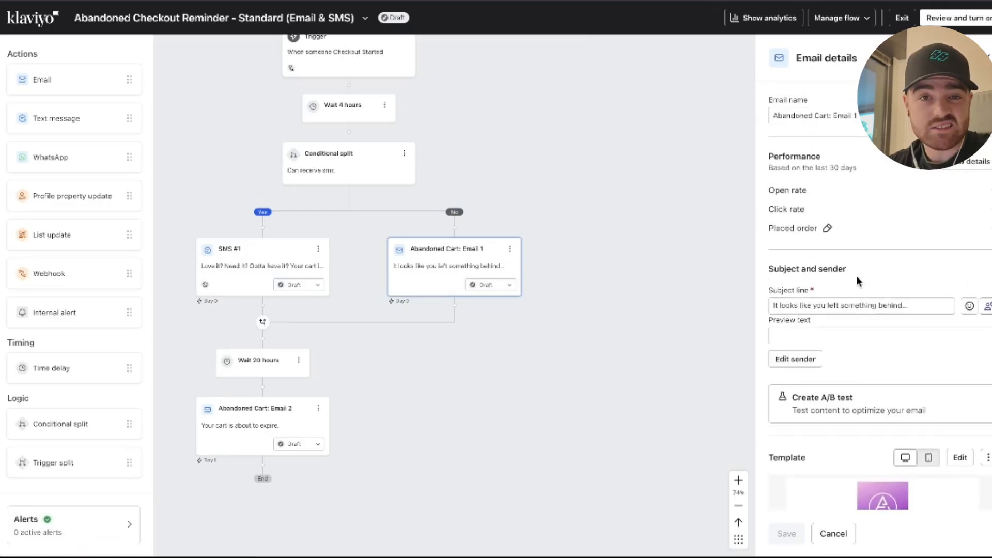
{"action": "left_click", "coordinate": [746, 138]}
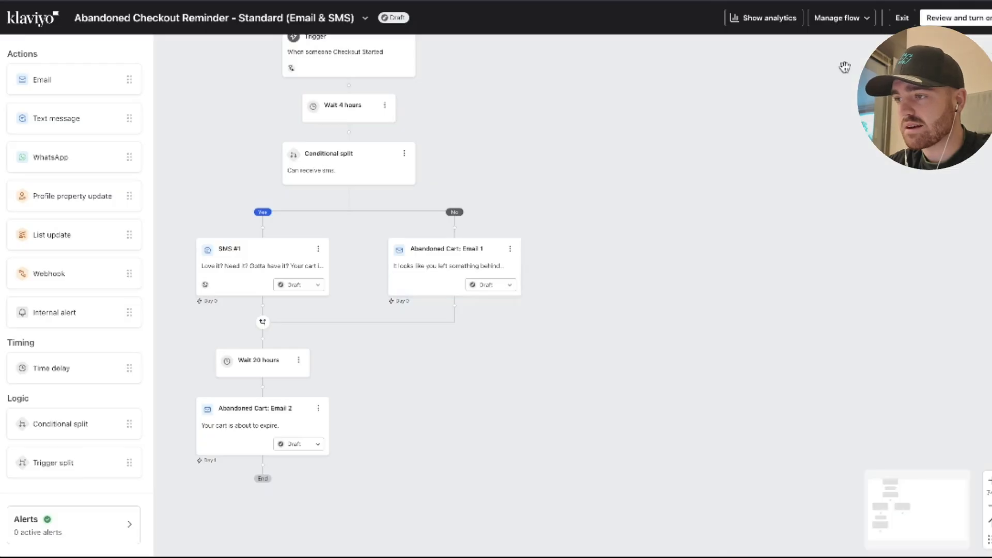
{"action": "left_click", "coordinate": [901, 18]}
{"action": "left_click", "coordinate": [594, 315]}
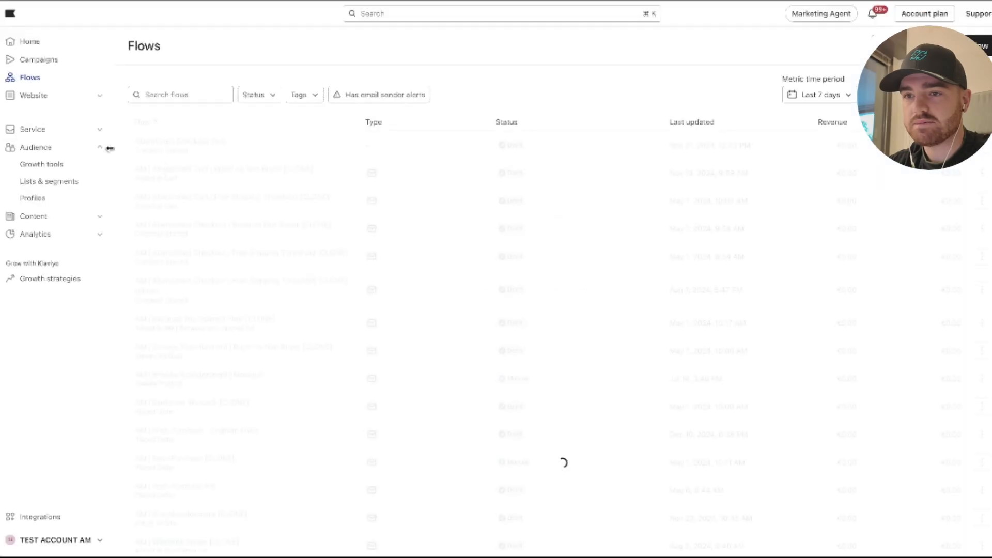
Start a new website sign-up form and filter the form templates to the Popup style.
{"action": "left_click", "coordinate": [57, 97]}
{"action": "left_click", "coordinate": [42, 117]}
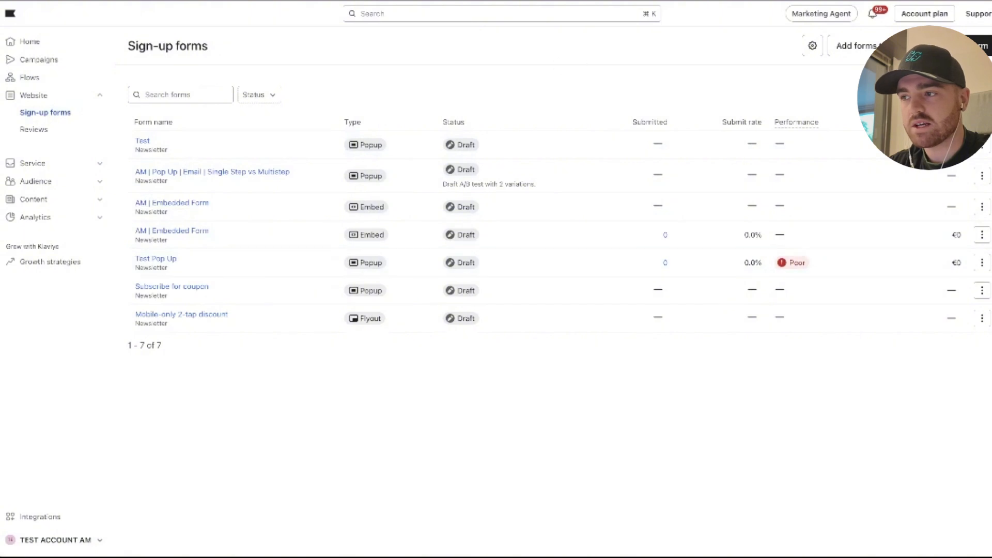
{"action": "left_click", "coordinate": [964, 46]}
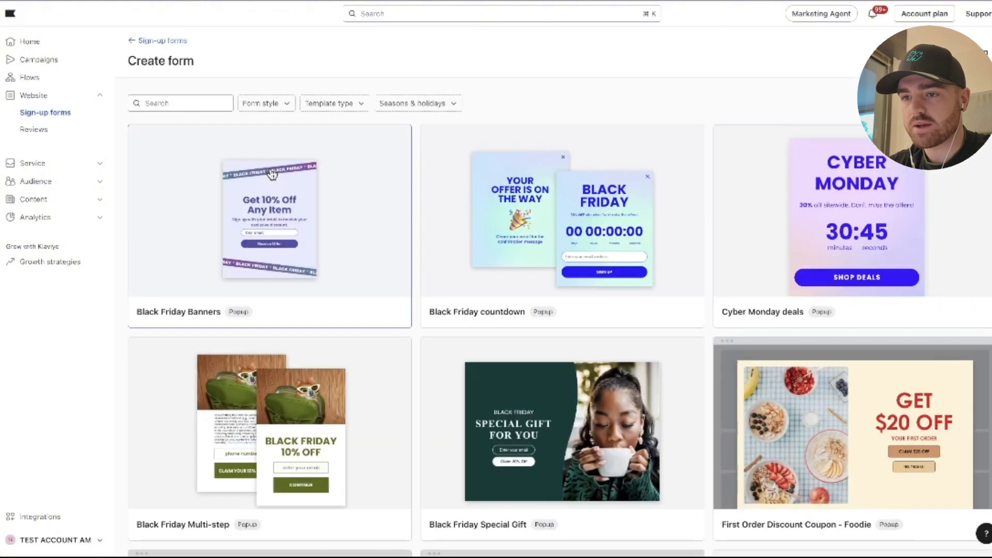
{"action": "left_click", "coordinate": [264, 103]}
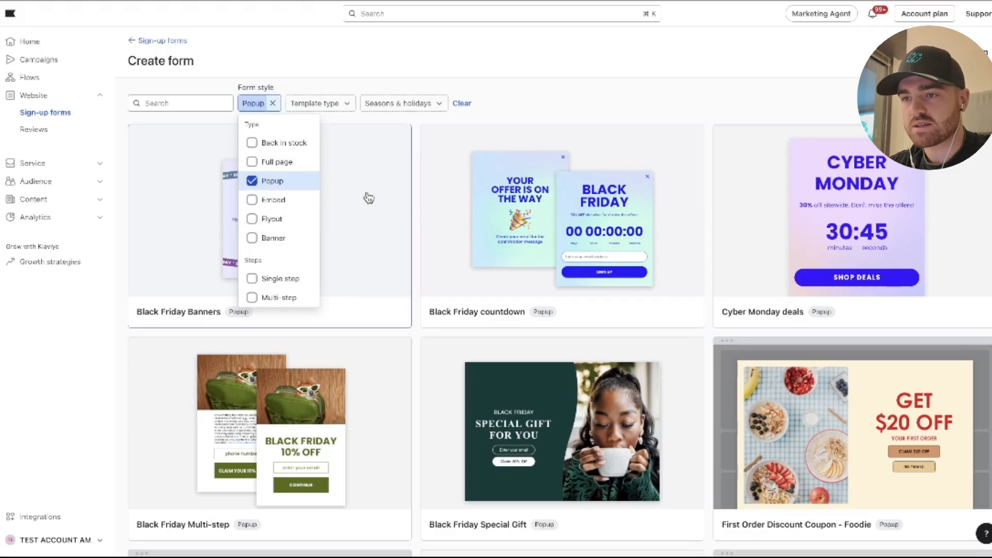
Create a popup form from the Black Friday Special Gift template, with Newsletter as its email subscriber list.
{"action": "left_click", "coordinate": [627, 92]}
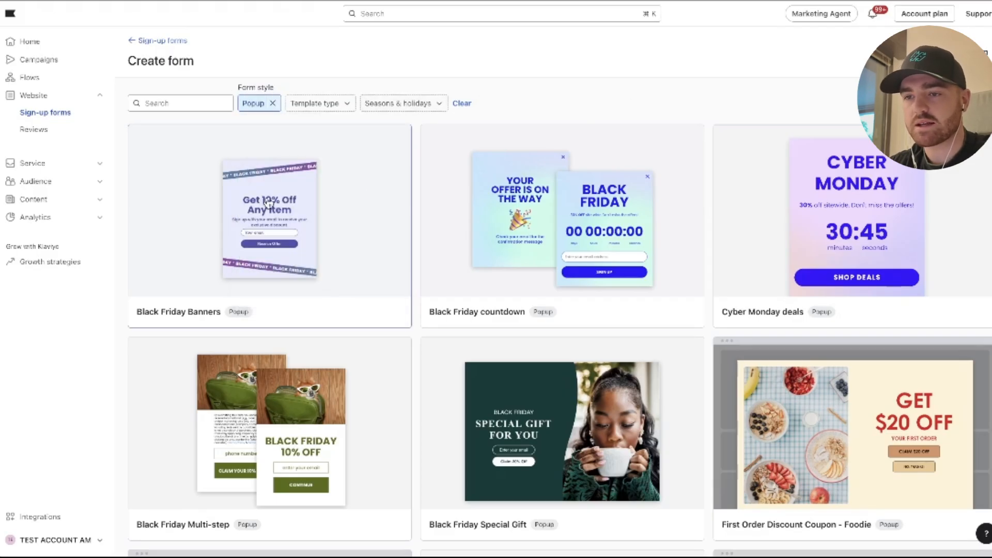
{"action": "scroll", "coordinate": [385, 178], "scroll_direction": "down", "scroll_amount": 1}
{"action": "scroll", "coordinate": [385, 178], "scroll_direction": "down", "scroll_amount": 5}
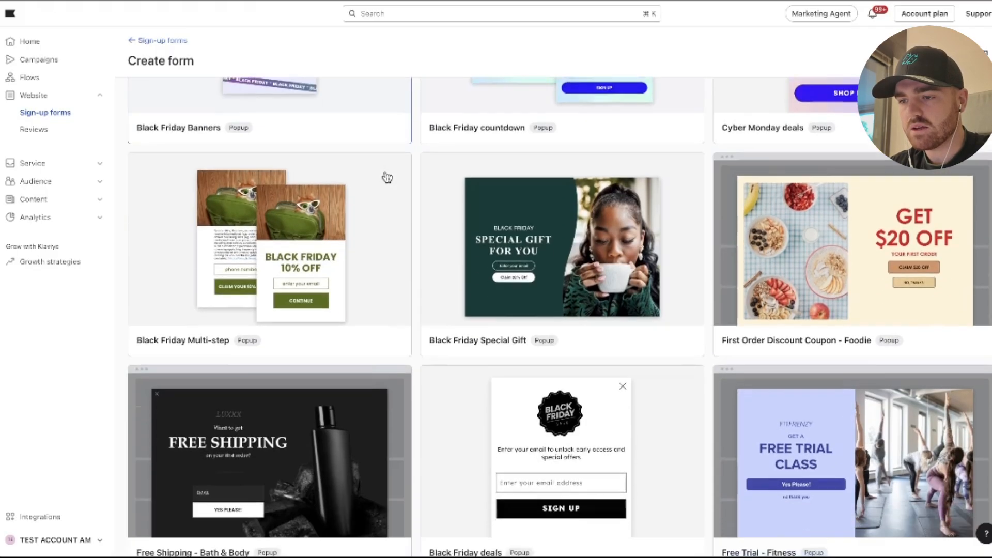
{"action": "scroll", "coordinate": [383, 177], "scroll_direction": "up", "scroll_amount": 2}
{"action": "left_click", "coordinate": [596, 207]}
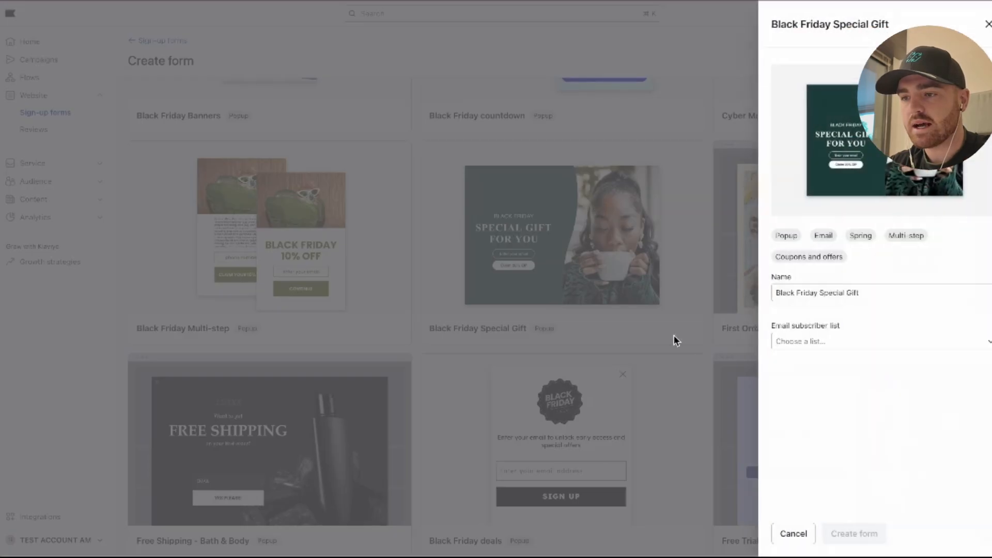
{"action": "left_click", "coordinate": [804, 343]}
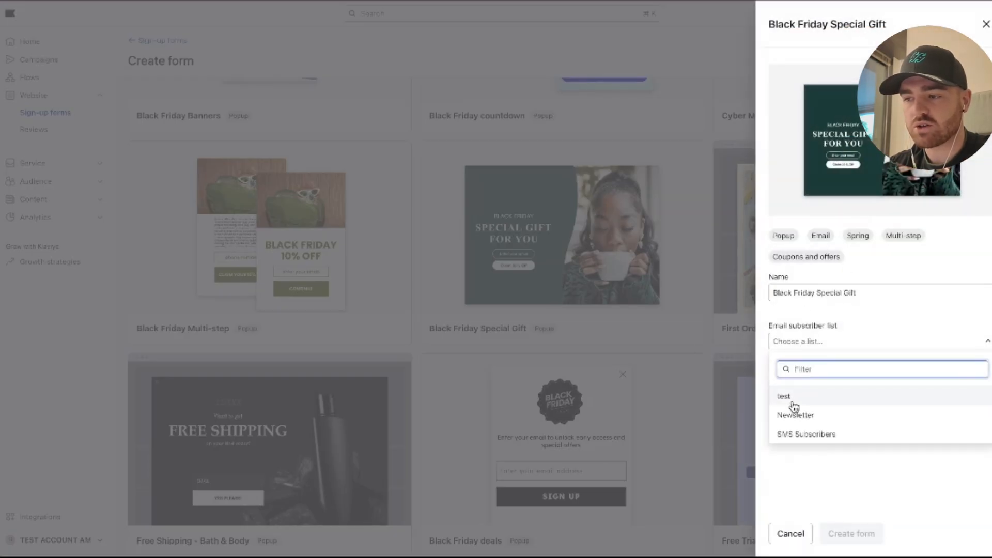
{"action": "left_click", "coordinate": [821, 416]}
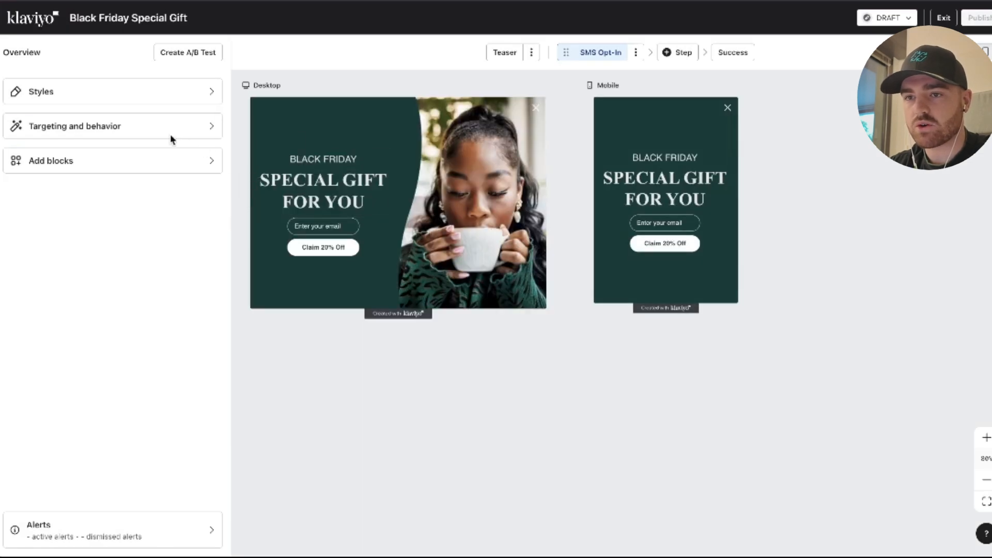
Review the form's style settings and the side image's properties, and return to the form overview.
{"action": "left_click", "coordinate": [143, 96]}
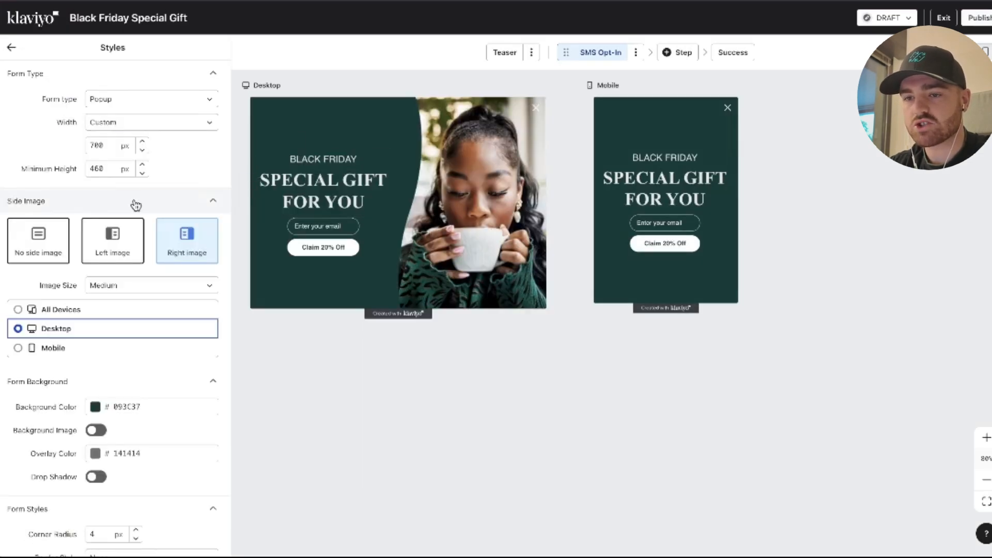
{"action": "scroll", "coordinate": [136, 205], "scroll_direction": "down", "scroll_amount": 10}
{"action": "left_click", "coordinate": [505, 165]}
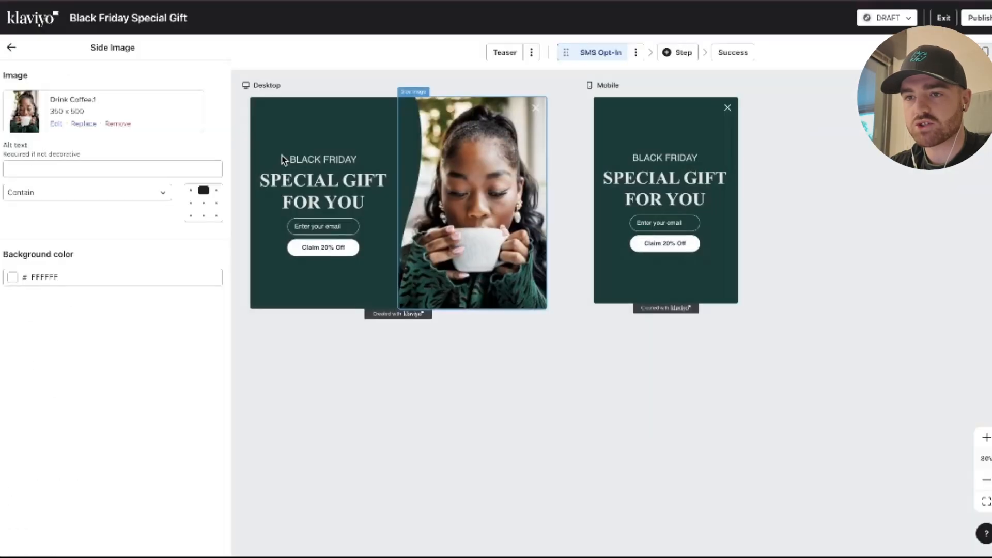
{"action": "left_click", "coordinate": [13, 48]}
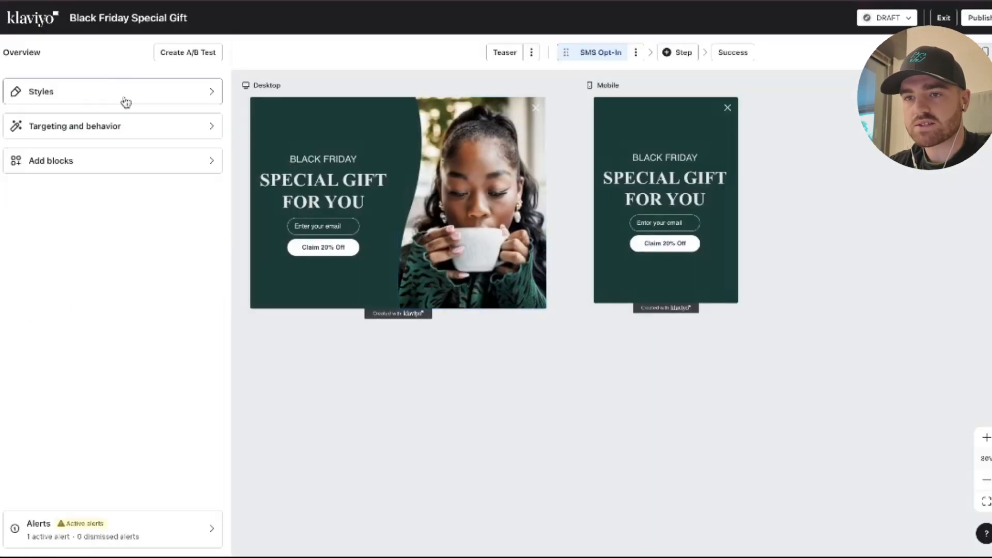
In the form's display timing rules, turn off showing the form after a visitor has scrolled a certain amount.
{"action": "left_click", "coordinate": [118, 129]}
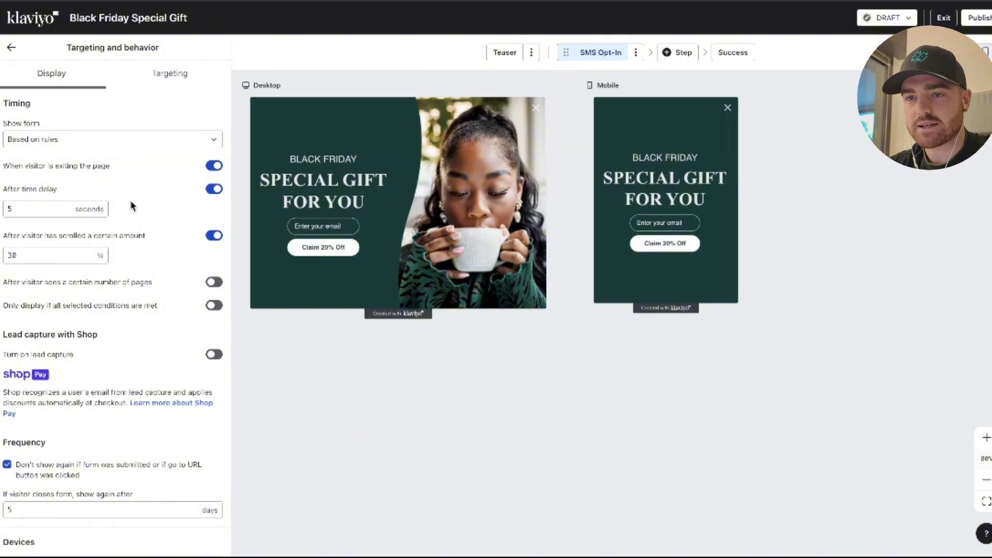
{"action": "scroll", "coordinate": [121, 175], "scroll_direction": "down", "scroll_amount": 1}
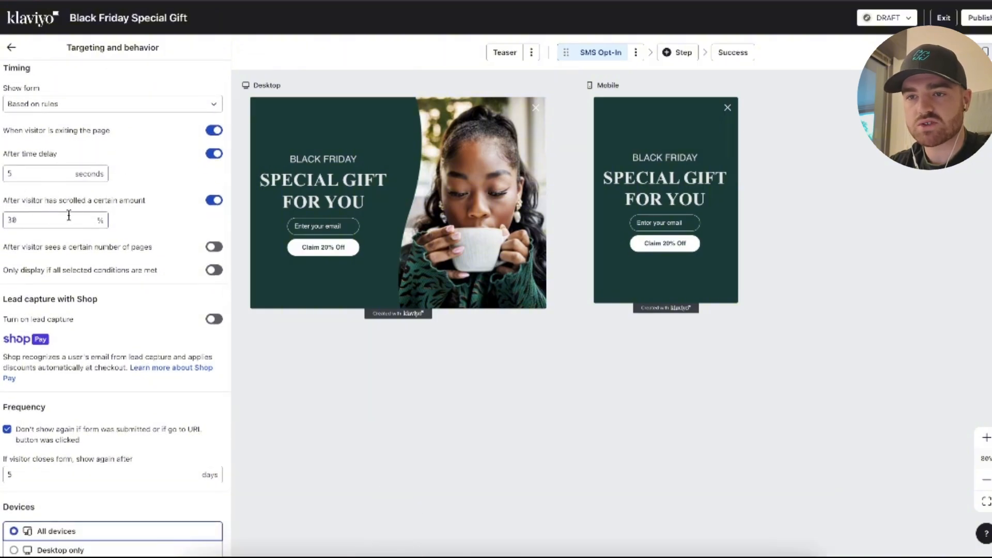
{"action": "left_click", "coordinate": [214, 200]}
{"action": "left_click", "coordinate": [21, 172]}
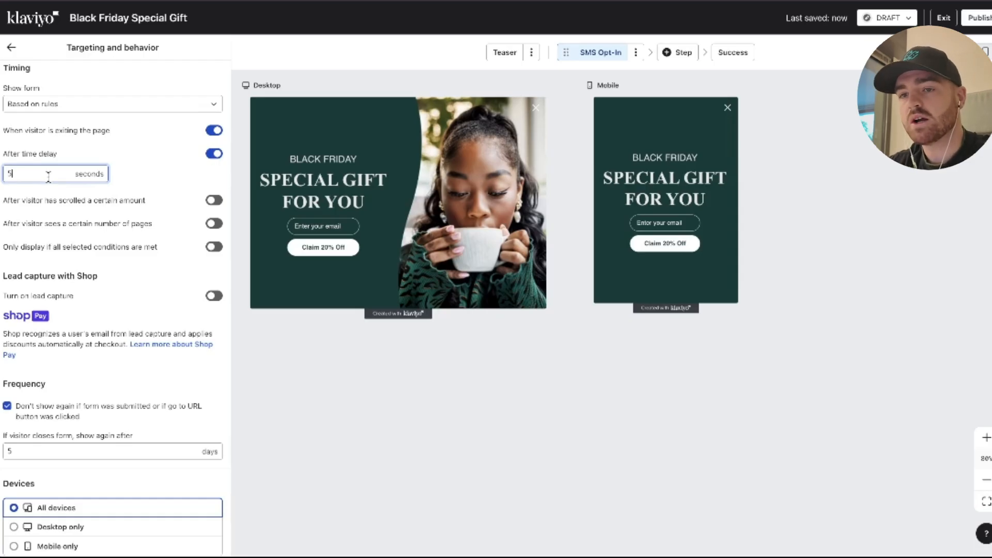
{"action": "scroll", "coordinate": [88, 194], "scroll_direction": "up", "scroll_amount": 2}
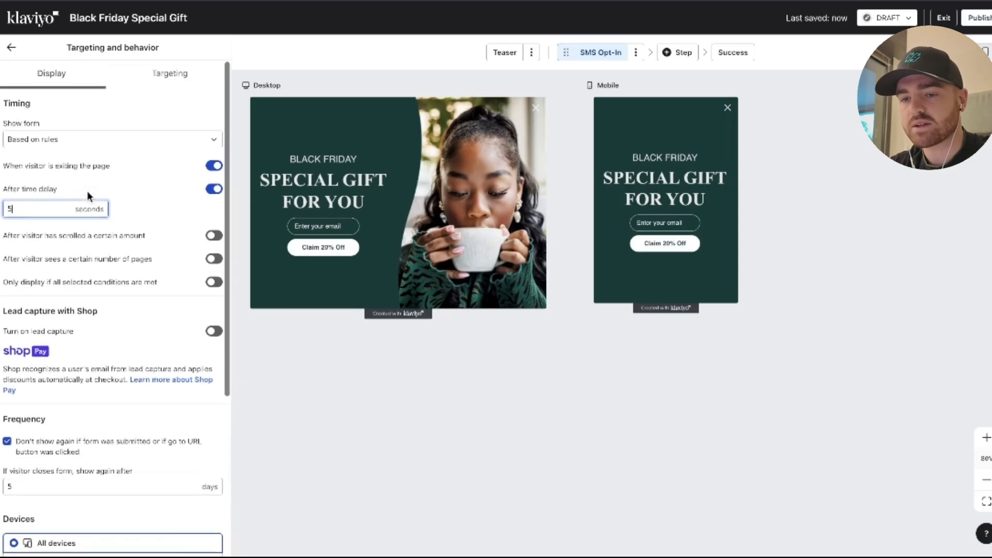
{"action": "scroll", "coordinate": [87, 191], "scroll_direction": "down", "scroll_amount": 3}
{"action": "scroll", "coordinate": [87, 191], "scroll_direction": "up", "scroll_amount": 3}
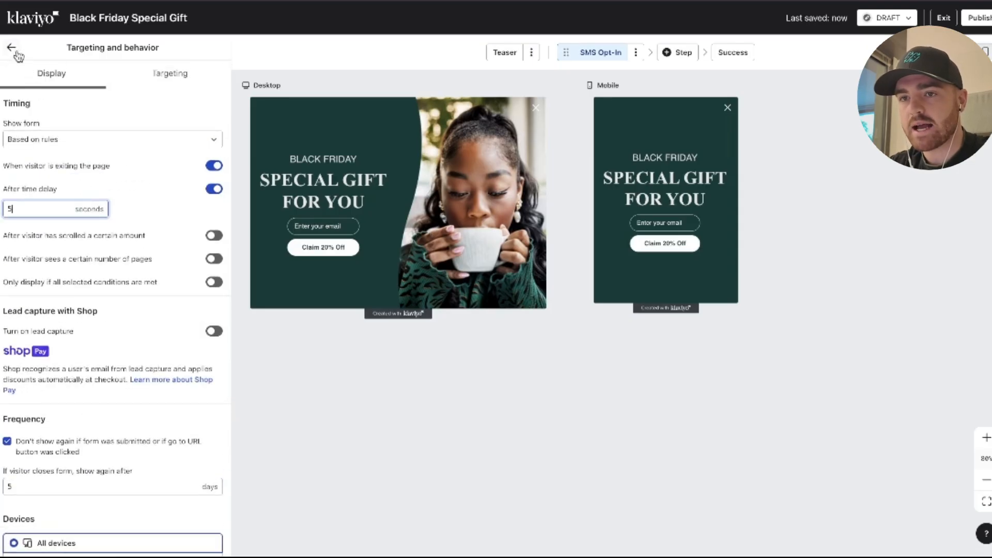
Keep the form from showing on URLs containing /cart and /checkout, and exit the form editor.
{"action": "left_click", "coordinate": [161, 73]}
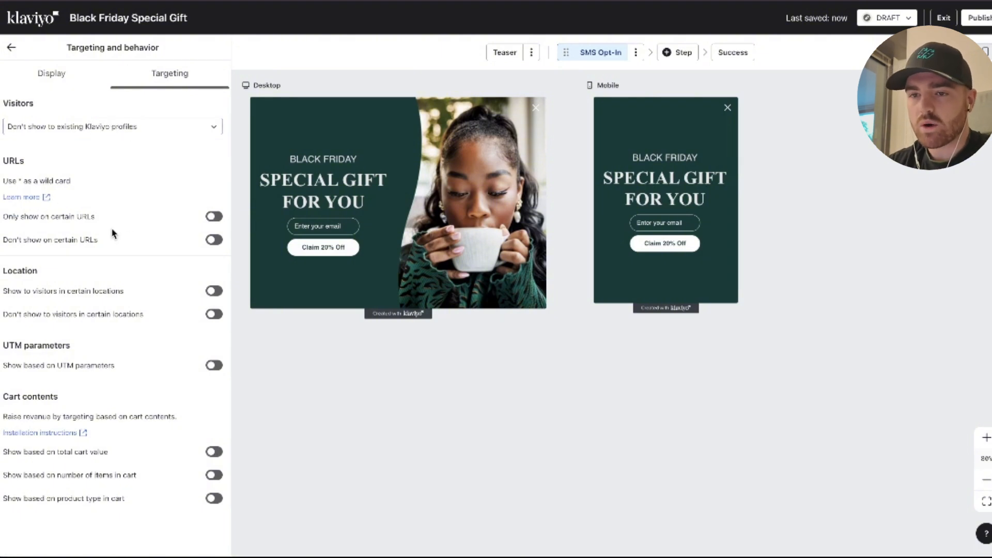
{"action": "left_click", "coordinate": [213, 240]}
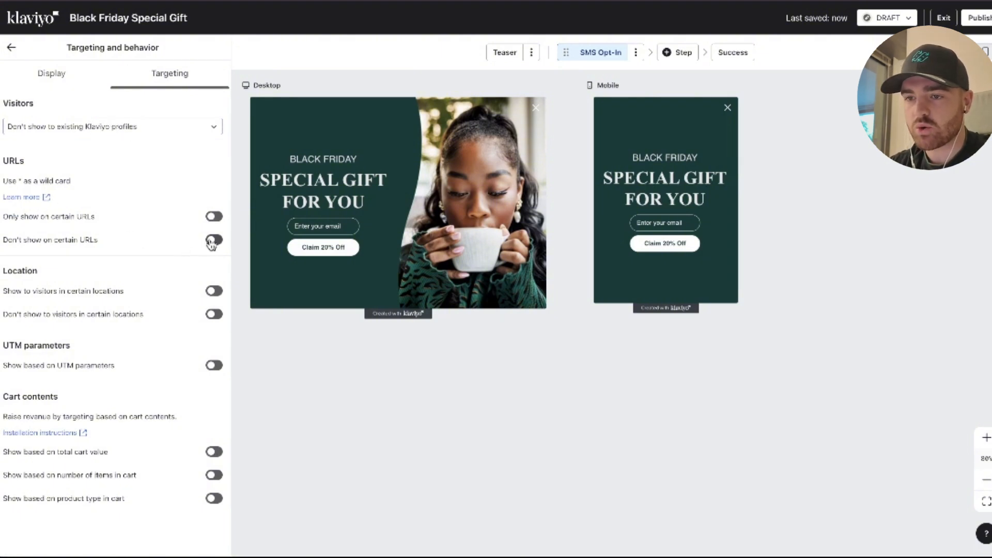
{"action": "type", "text": "/car"}
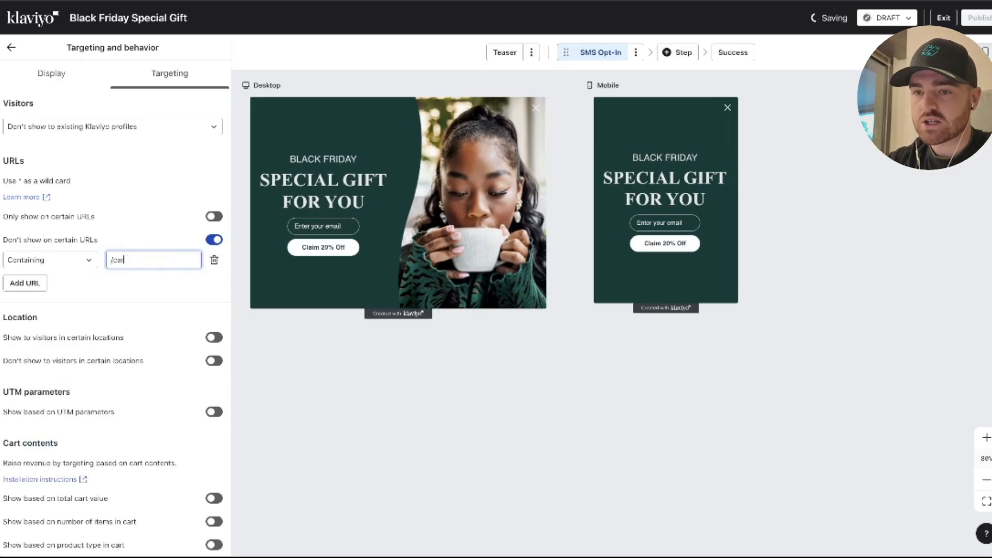
{"action": "type", "text": "t"}
{"action": "left_click", "coordinate": [25, 283]}
{"action": "left_click", "coordinate": [110, 283]}
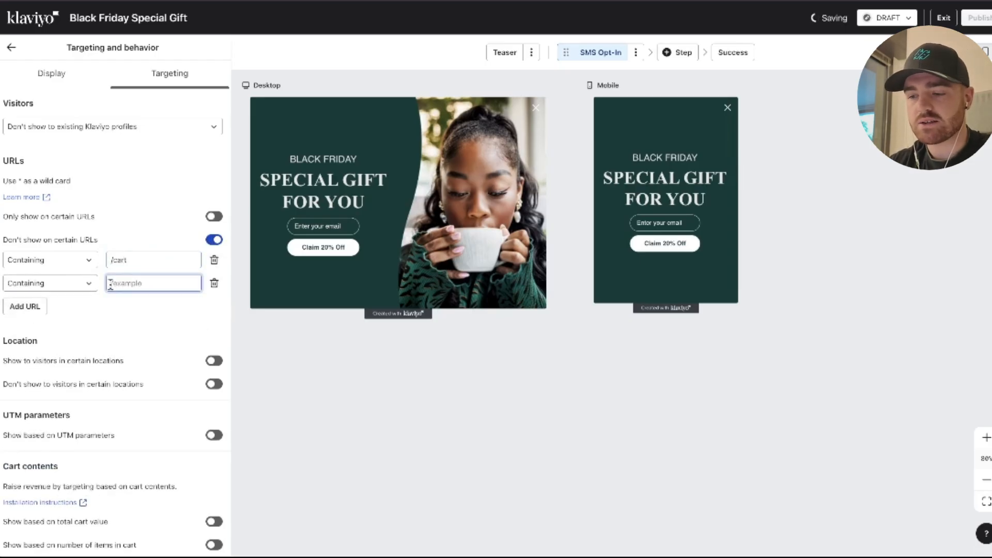
{"action": "type", "text": "/check"}
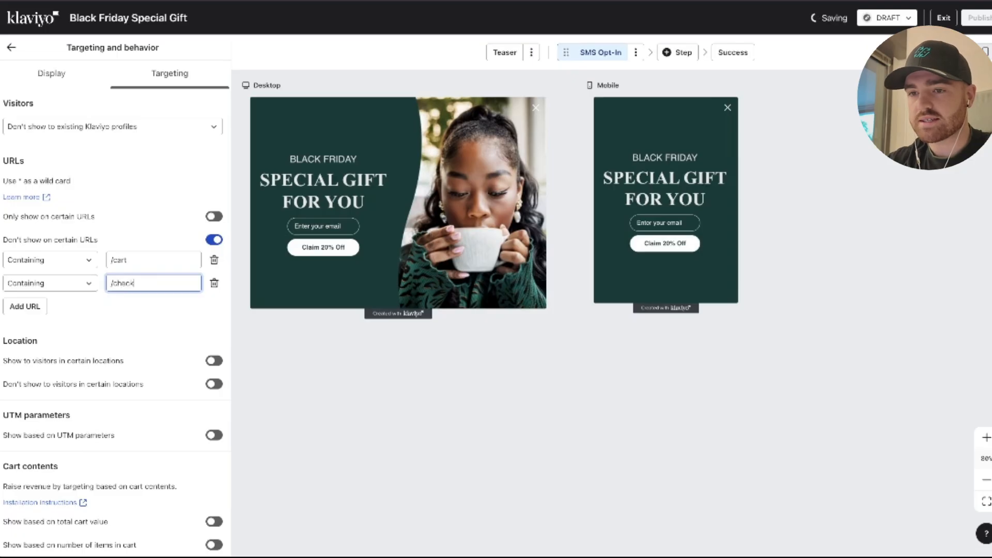
{"action": "type", "text": "out"}
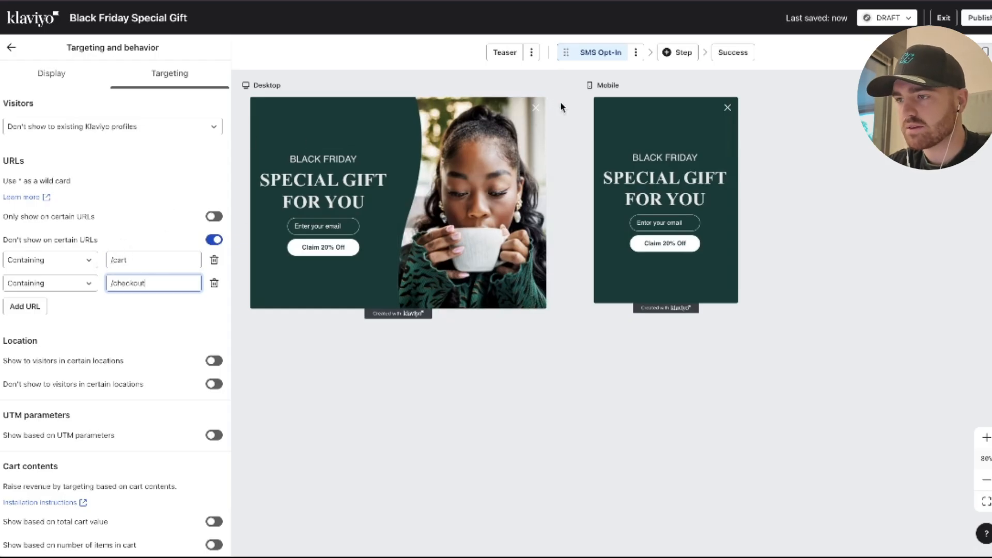
{"action": "left_click", "coordinate": [956, 18]}
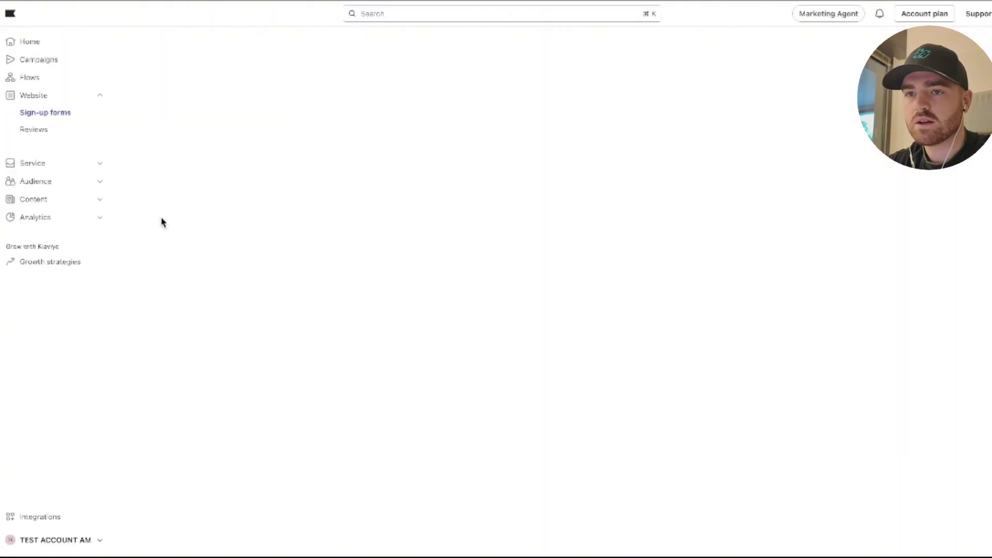
Review the audience's profile counts and the existing lists and segments.
{"action": "left_click", "coordinate": [38, 183]}
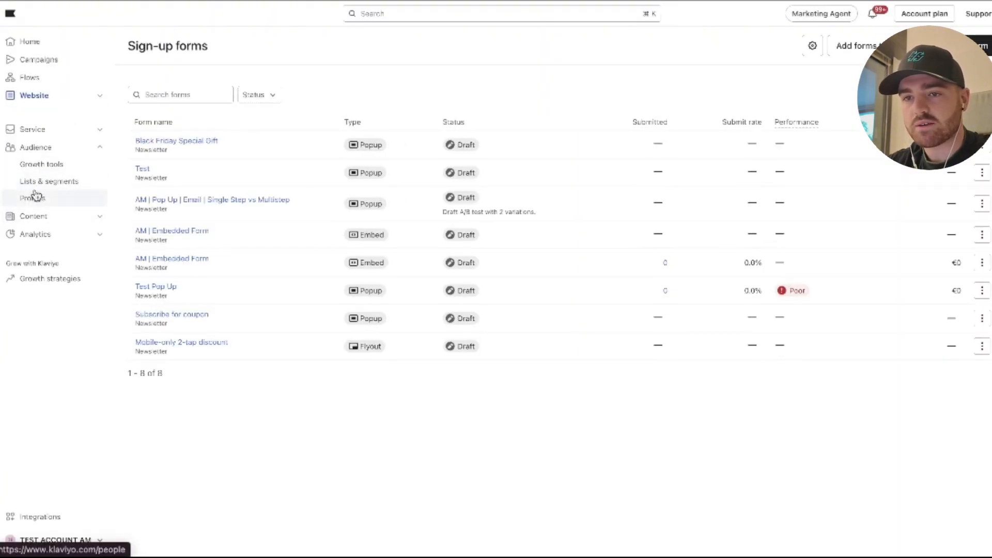
{"action": "left_click", "coordinate": [47, 204]}
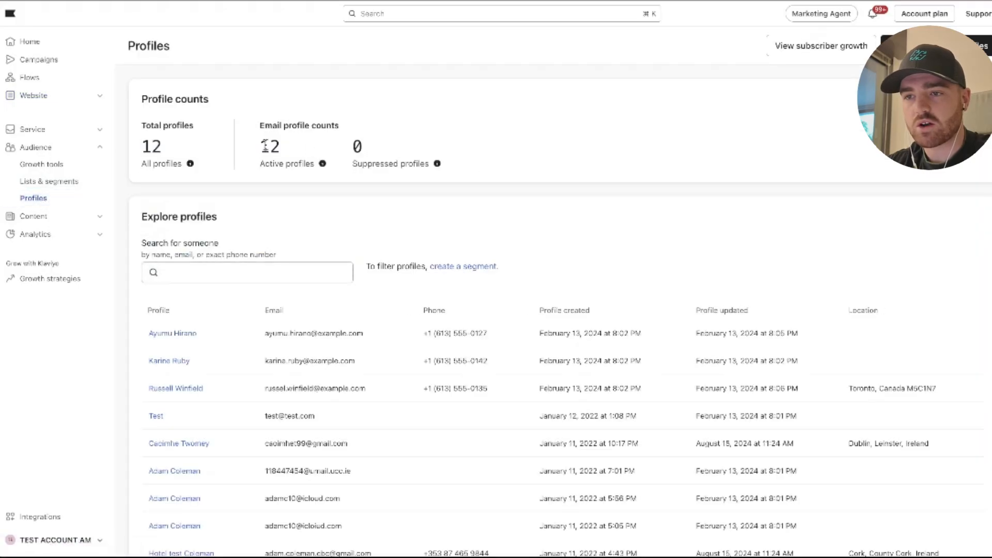
{"action": "double_click", "coordinate": [270, 147]}
{"action": "left_click", "coordinate": [29, 166]}
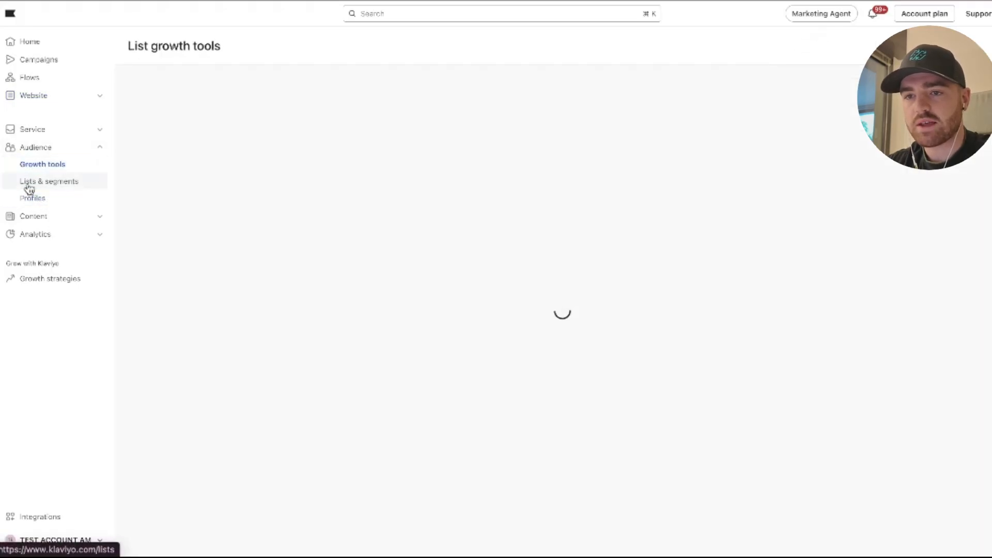
{"action": "left_click", "coordinate": [31, 182]}
{"action": "scroll", "coordinate": [199, 219], "scroll_direction": "down", "scroll_amount": 1}
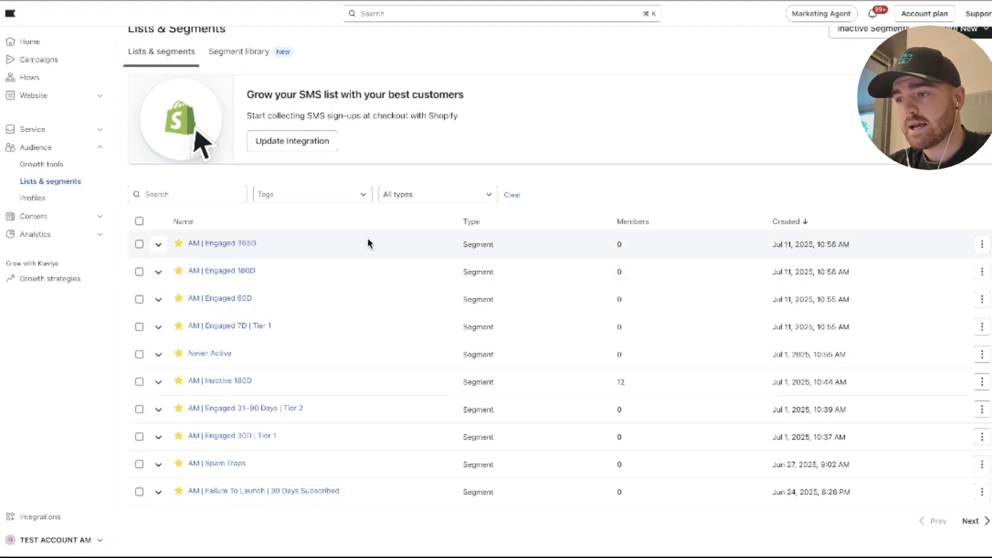
{"action": "scroll", "coordinate": [775, 171], "scroll_direction": "up", "scroll_amount": 1}
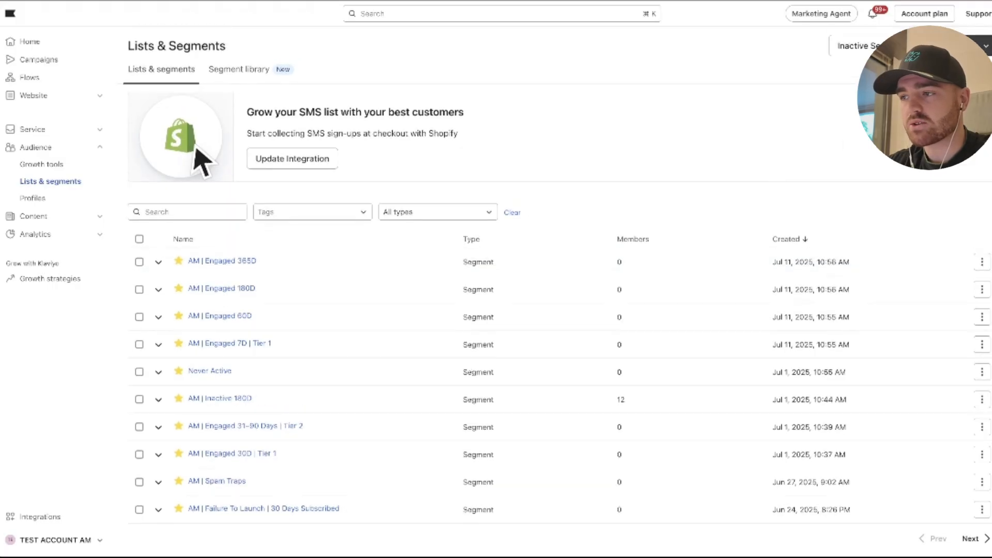
Start a new segment to view its available condition types, and open the Coupons page.
{"action": "left_click", "coordinate": [920, 103]}
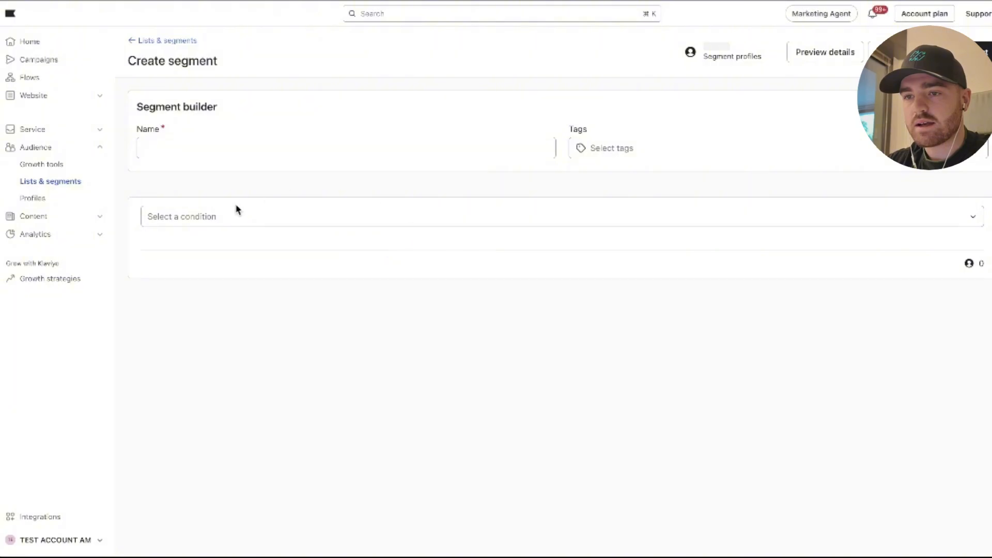
{"action": "left_click", "coordinate": [238, 212]}
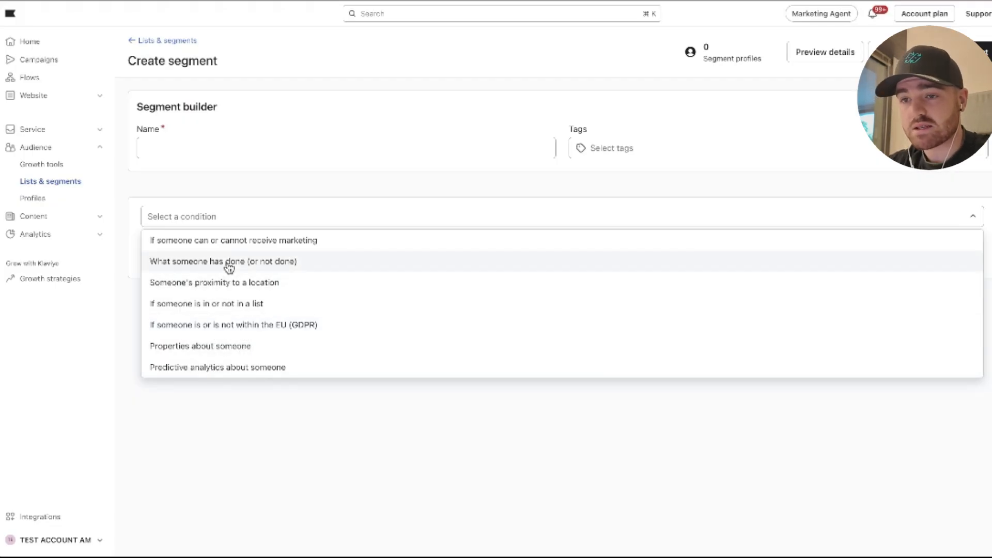
{"action": "left_click", "coordinate": [230, 187]}
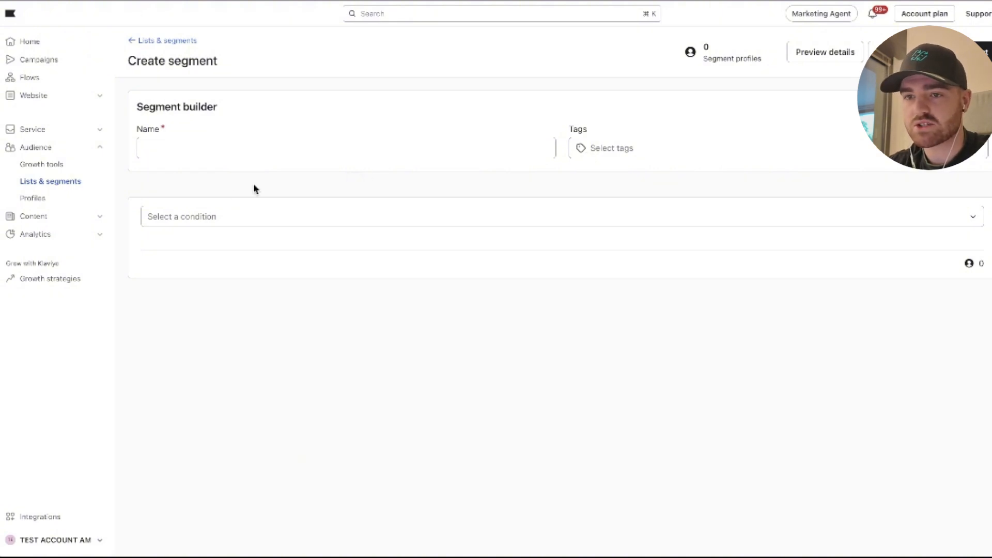
{"action": "left_click", "coordinate": [54, 218]}
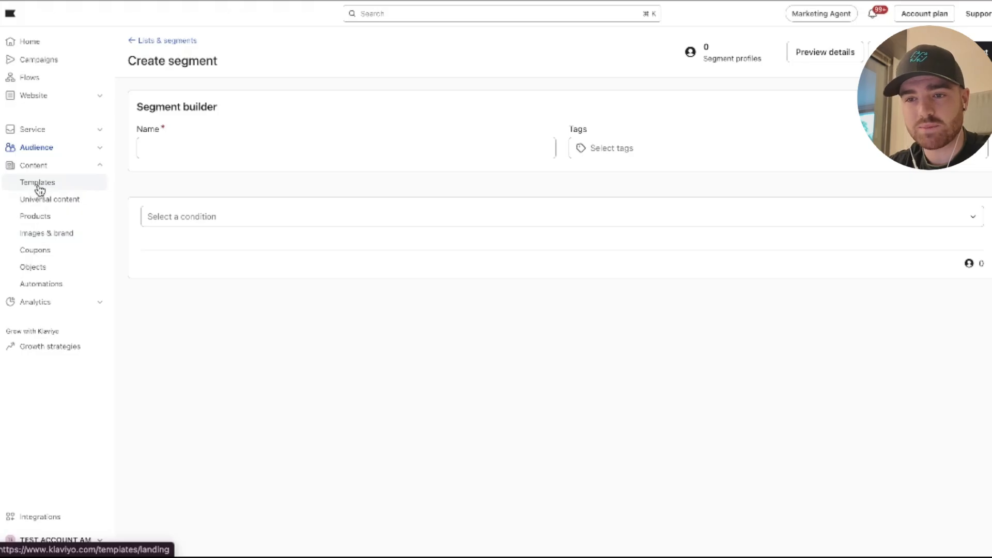
{"action": "left_click", "coordinate": [40, 252]}
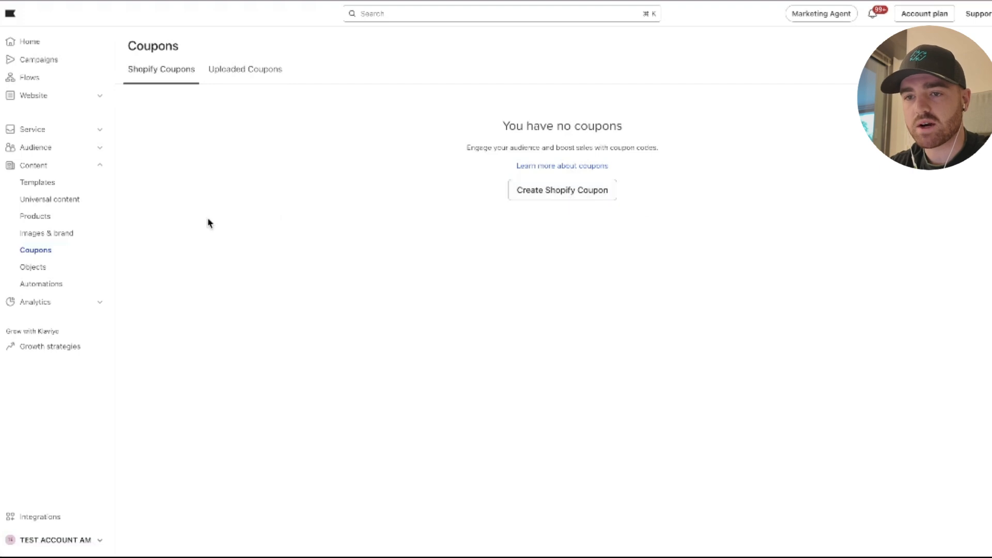
In the Business review dashboard, set the conversion metric to Placed Order and show the Growth overview's message type breakdown.
{"action": "left_click", "coordinate": [48, 302]}
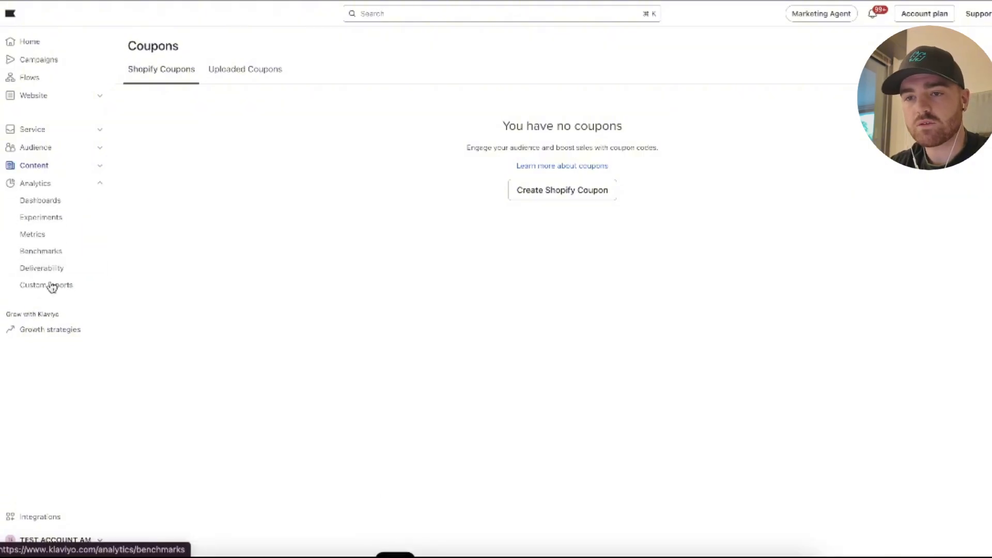
{"action": "left_click", "coordinate": [41, 205]}
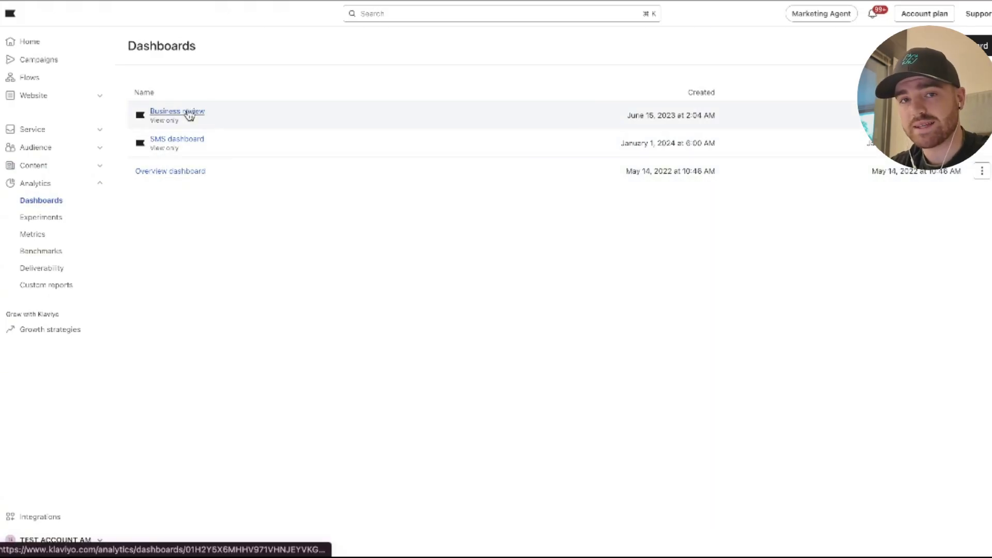
{"action": "left_click", "coordinate": [189, 113]}
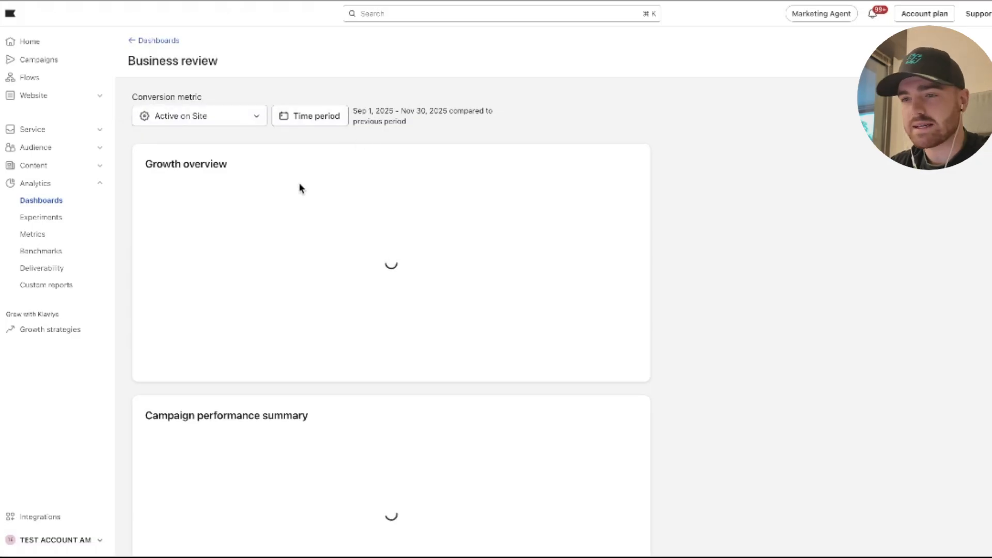
{"action": "left_click", "coordinate": [227, 127]}
{"action": "type", "text": "pl"}
{"action": "left_click", "coordinate": [206, 190]}
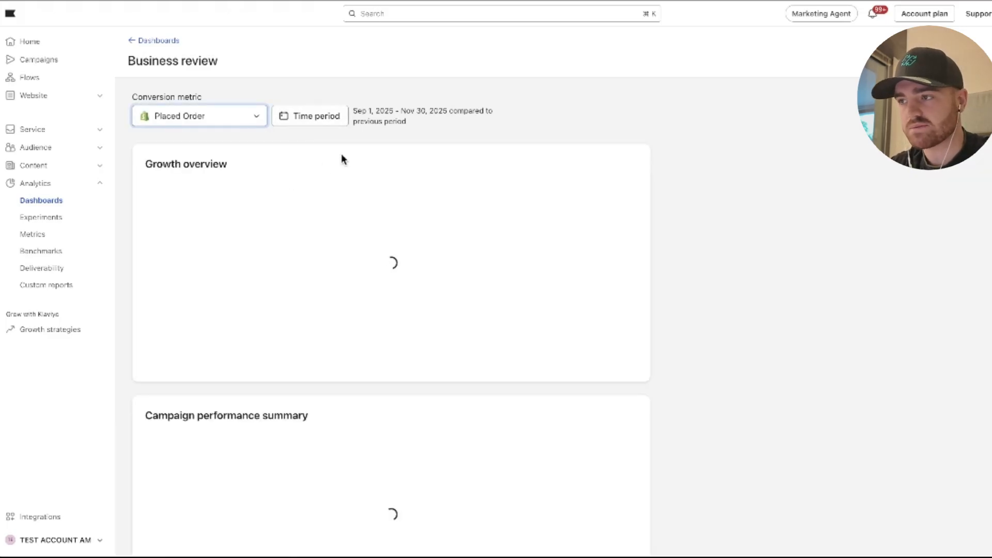
{"action": "scroll", "coordinate": [310, 144], "scroll_direction": "down", "scroll_amount": 2}
{"action": "left_click", "coordinate": [275, 103]}
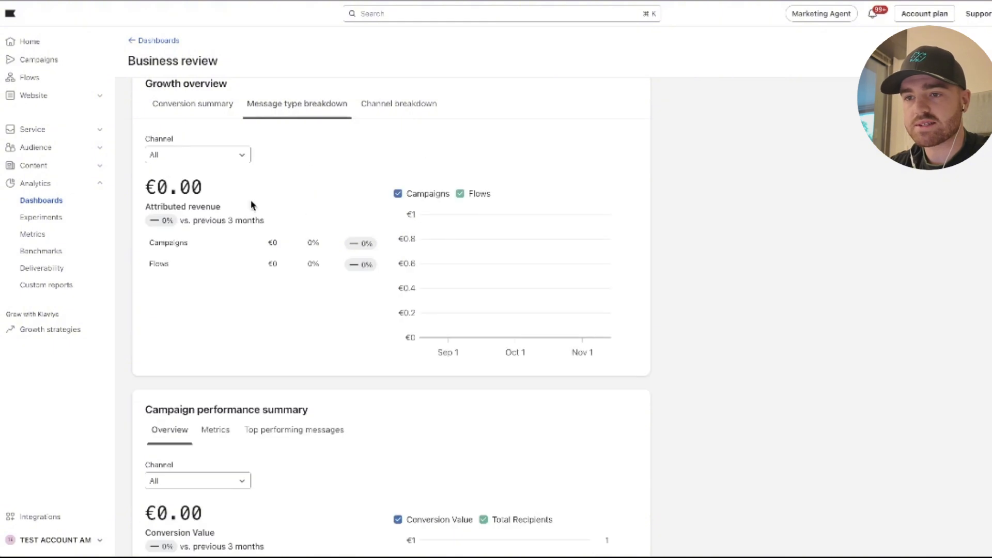
Show the Growth overview's channel breakdown and the metrics of the Campaign performance summary.
{"action": "left_click_drag", "start_coordinate": [150, 240], "coordinate": [245, 267]}
{"action": "left_click", "coordinate": [396, 107]}
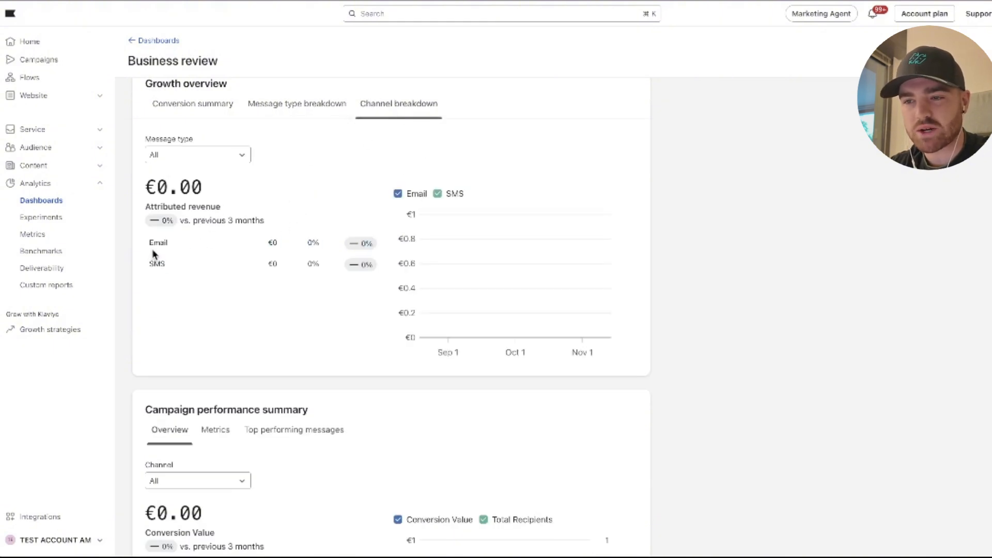
{"action": "scroll", "coordinate": [305, 249], "scroll_direction": "down", "scroll_amount": 5}
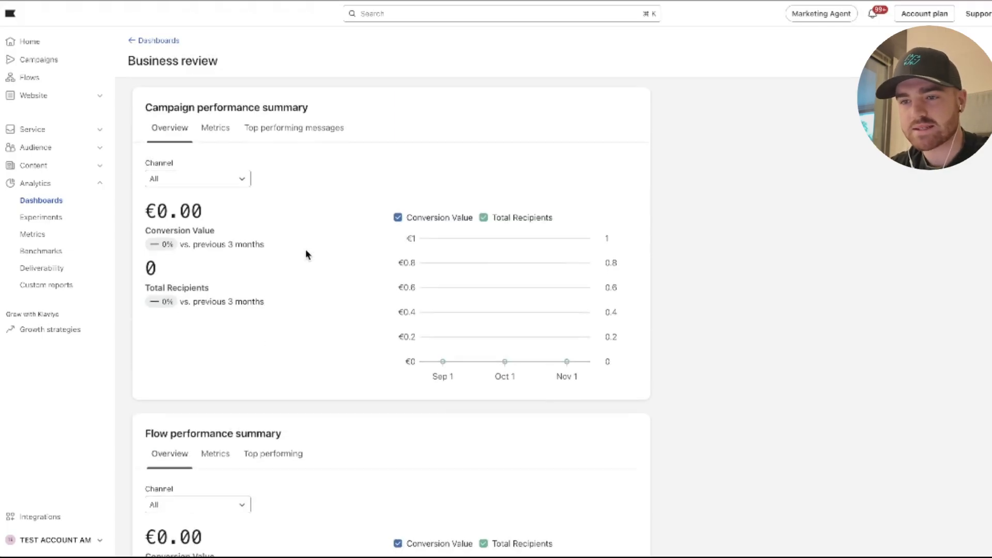
{"action": "left_click", "coordinate": [211, 135]}
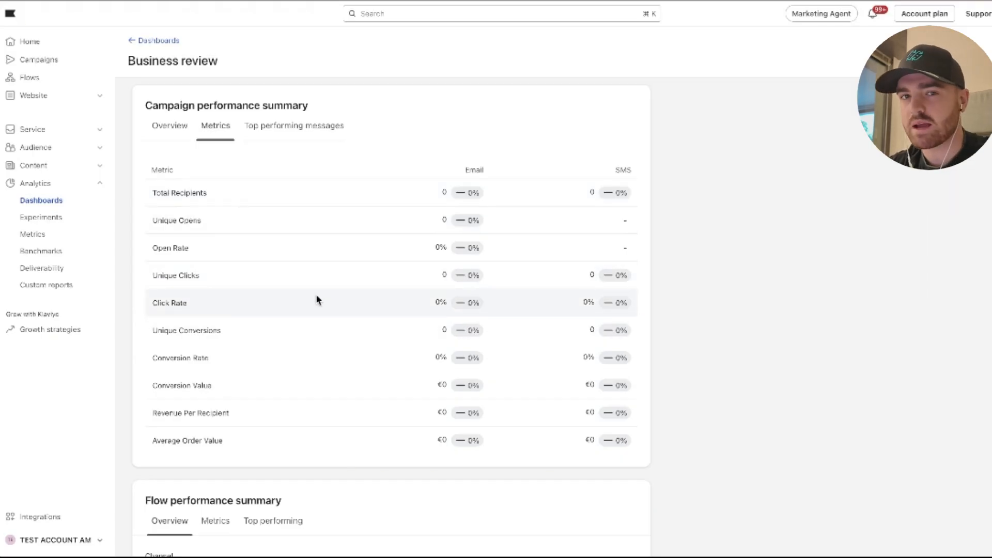
Show the email and SMS metrics of the Flow performance summary.
{"action": "scroll", "coordinate": [339, 248], "scroll_direction": "down", "scroll_amount": 6}
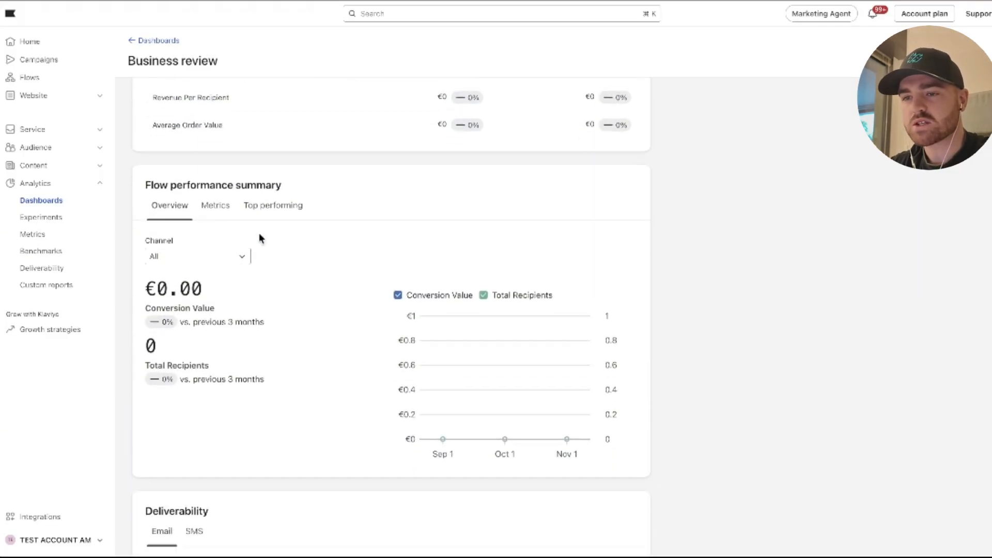
{"action": "left_click", "coordinate": [226, 218]}
{"action": "scroll", "coordinate": [403, 223], "scroll_direction": "down", "scroll_amount": 3}
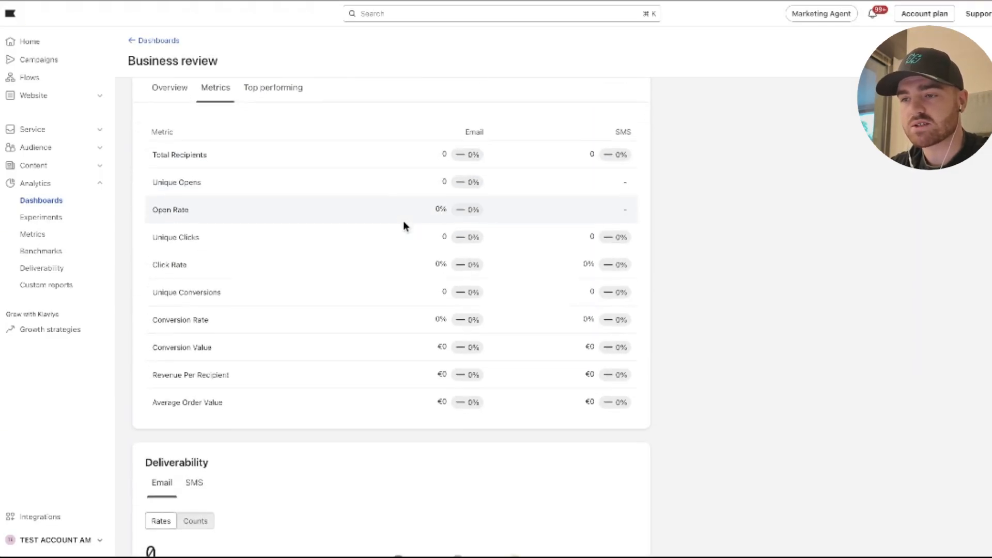
{"action": "scroll", "coordinate": [403, 224], "scroll_direction": "up", "scroll_amount": 2}
Compare the Counts and Rates views of the email Deliverability card, leaving it on Rates.
{"action": "scroll", "coordinate": [403, 225], "scroll_direction": "down", "scroll_amount": 7}
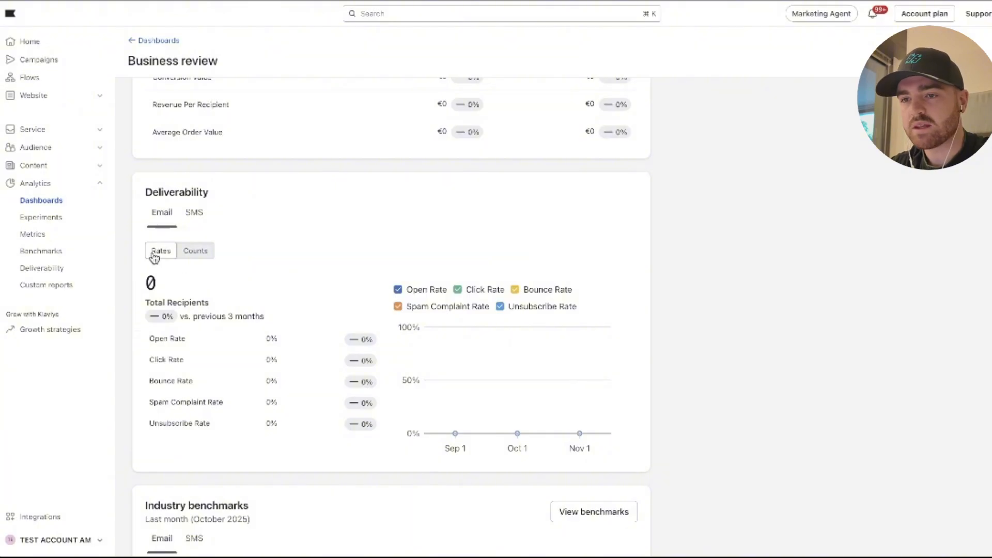
{"action": "scroll", "coordinate": [194, 248], "scroll_direction": "down", "scroll_amount": 1}
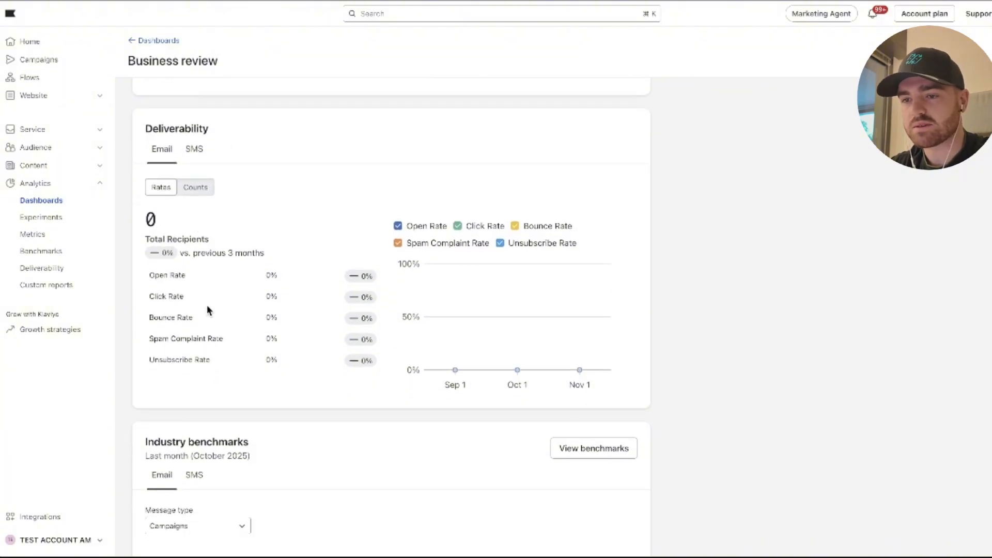
{"action": "left_click", "coordinate": [195, 188]}
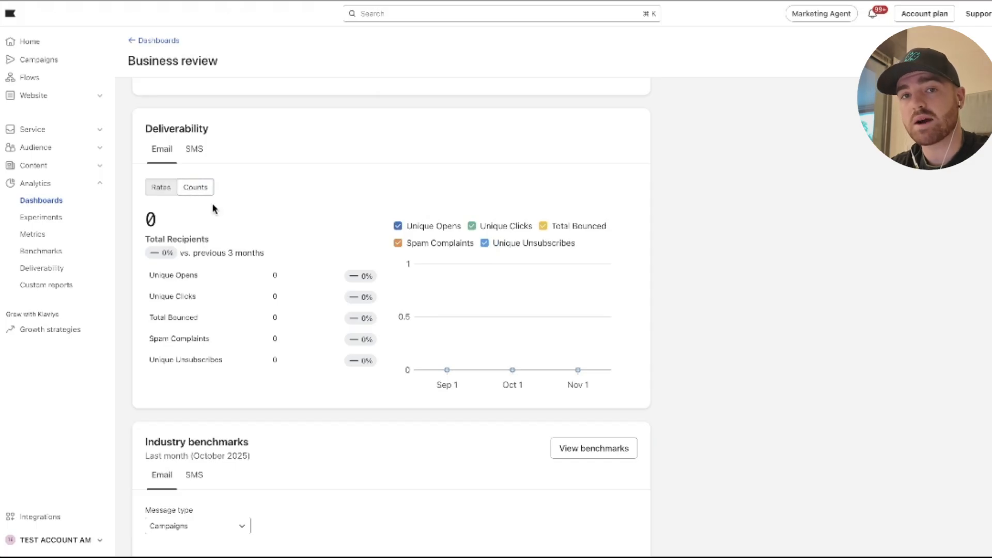
{"action": "left_click", "coordinate": [161, 187]}
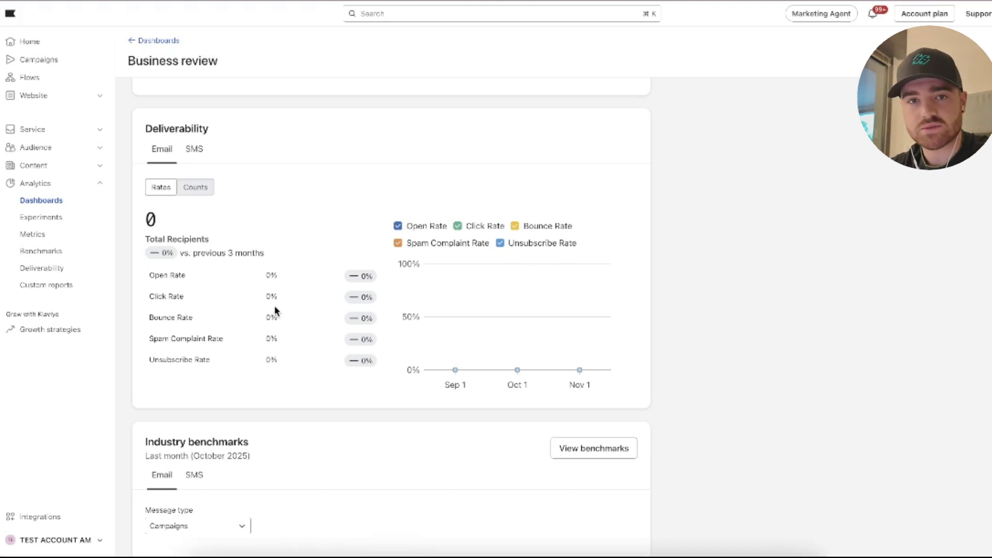
{"action": "scroll", "coordinate": [275, 268], "scroll_direction": "down", "scroll_amount": 1}
{"action": "left_click", "coordinate": [191, 165]}
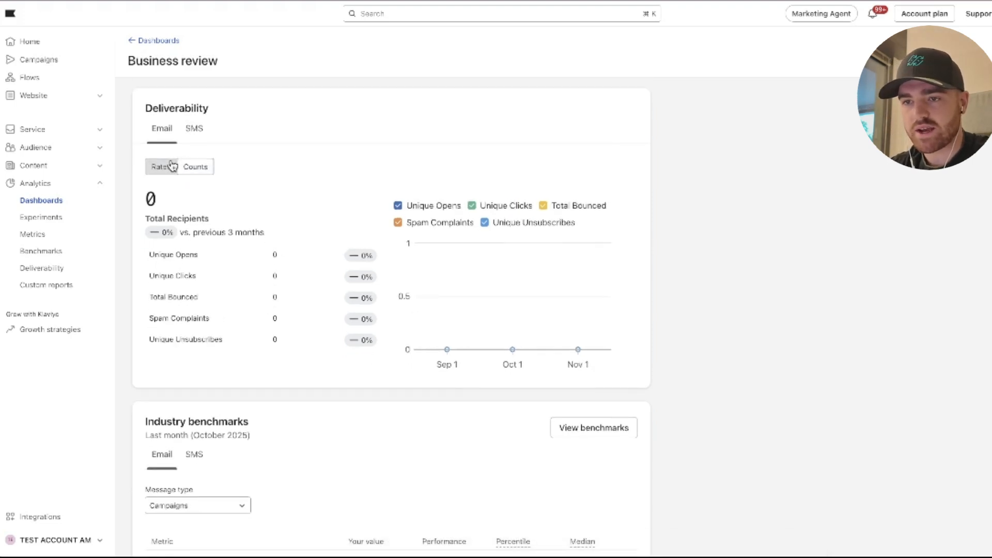
{"action": "left_click", "coordinate": [172, 166]}
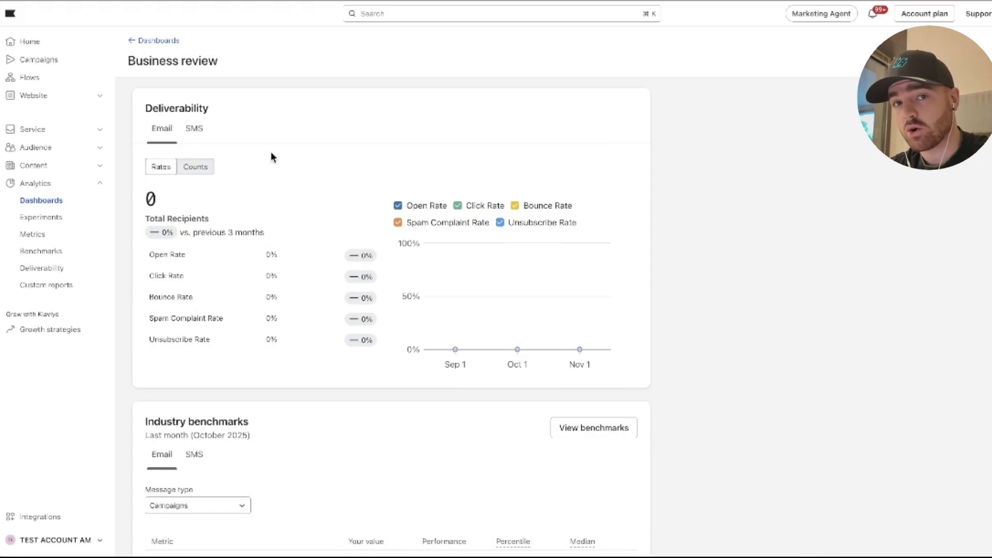
{"action": "scroll", "coordinate": [288, 148], "scroll_direction": "down", "scroll_amount": 2}
{"action": "scroll", "coordinate": [288, 148], "scroll_direction": "up", "scroll_amount": 3}
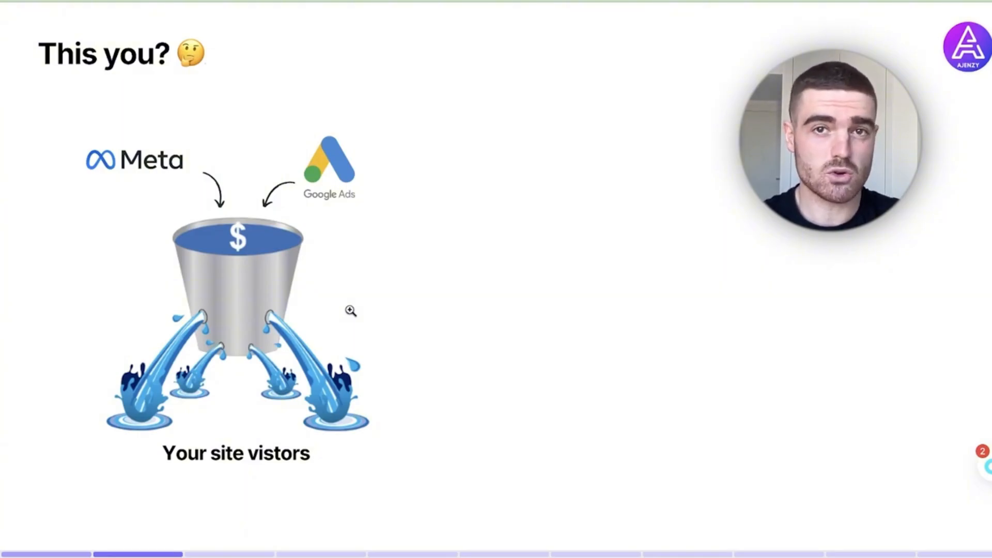
{"action": "key", "text": "Right"}
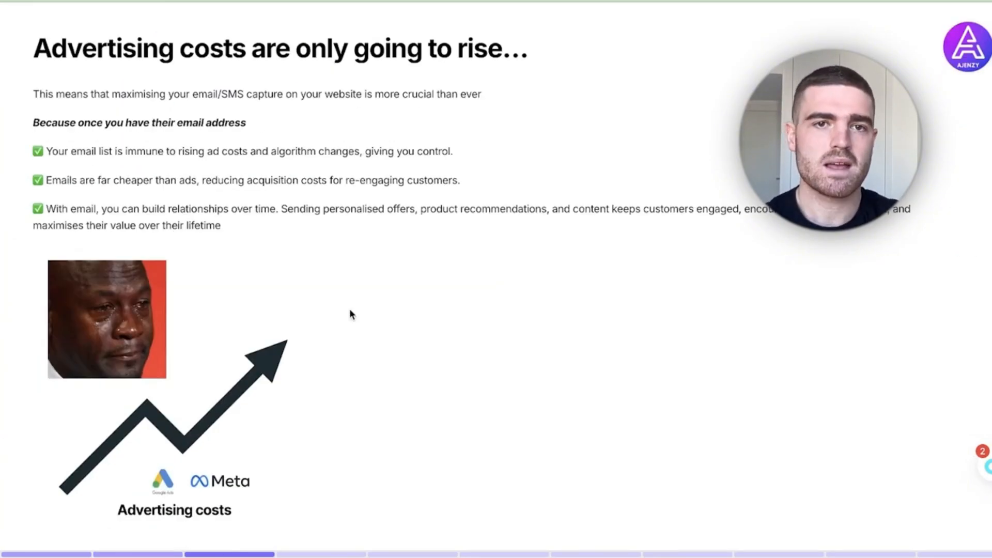